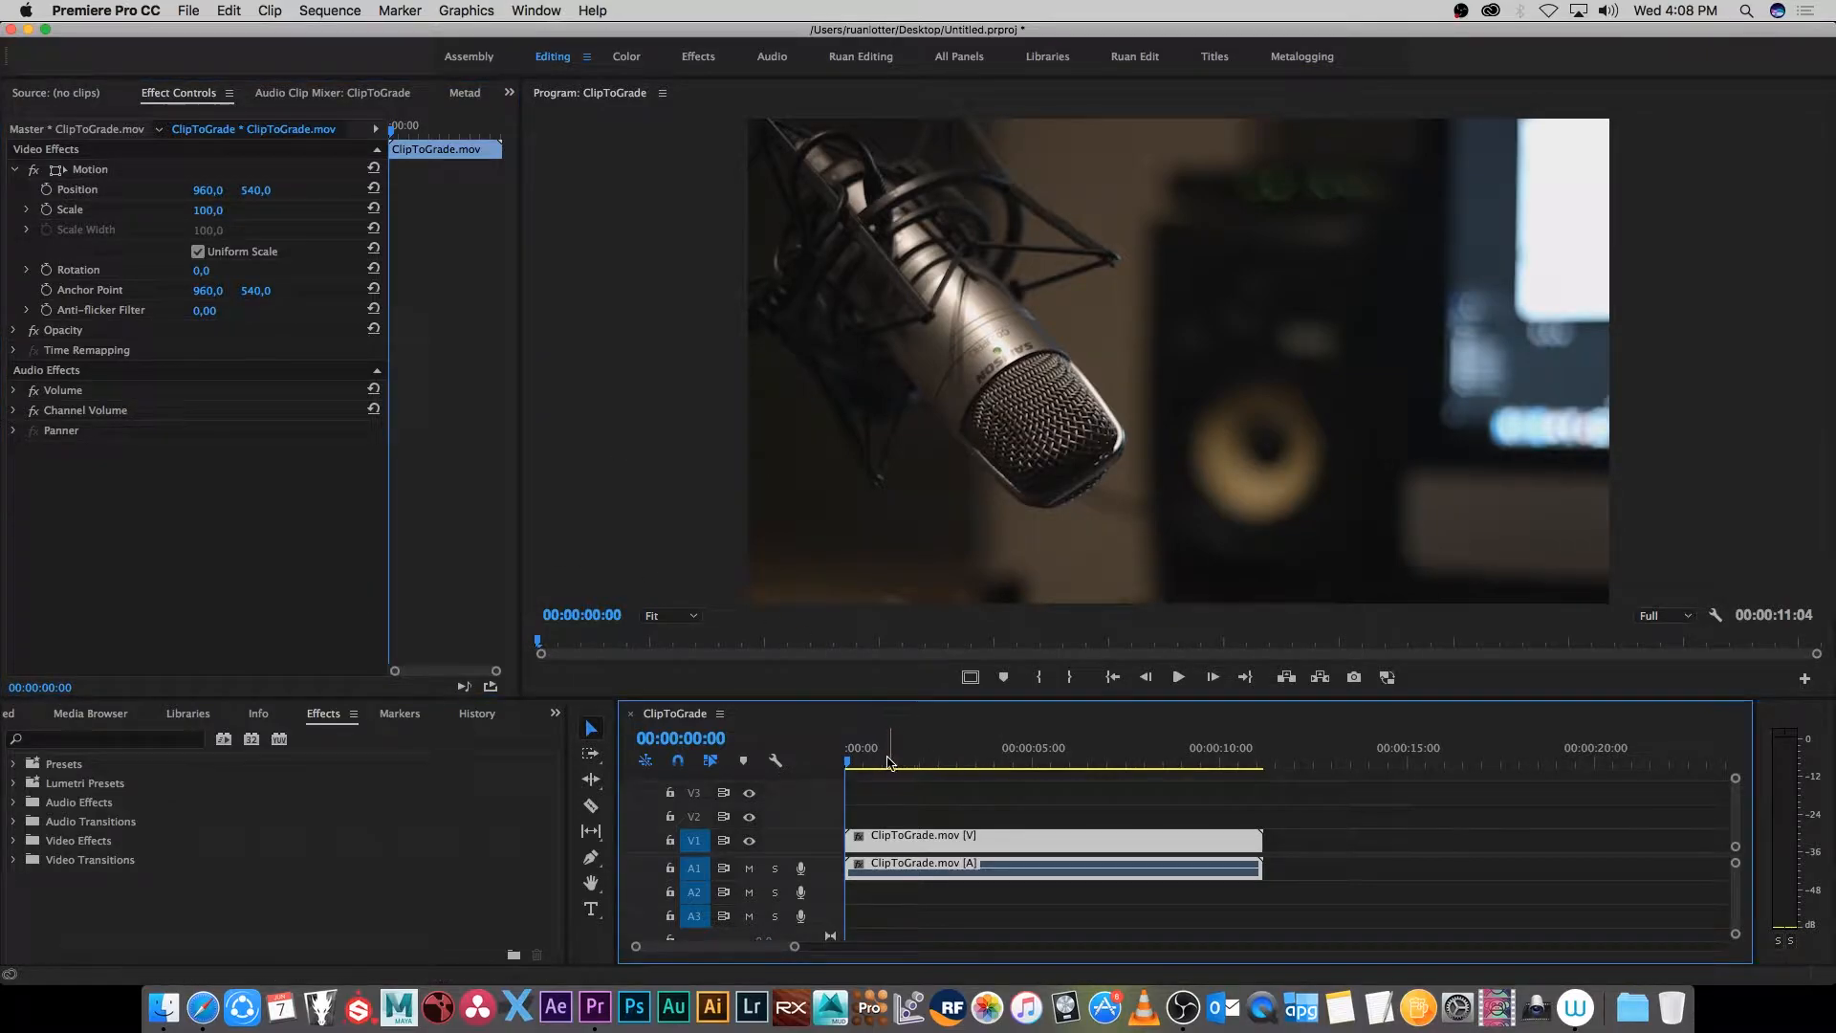
# - Apply the Lumetri Color video effect to the ClipToGrade.mov clip on track V1
pyautogui.moveTo(888, 762); pyautogui.dragTo(850, 758)
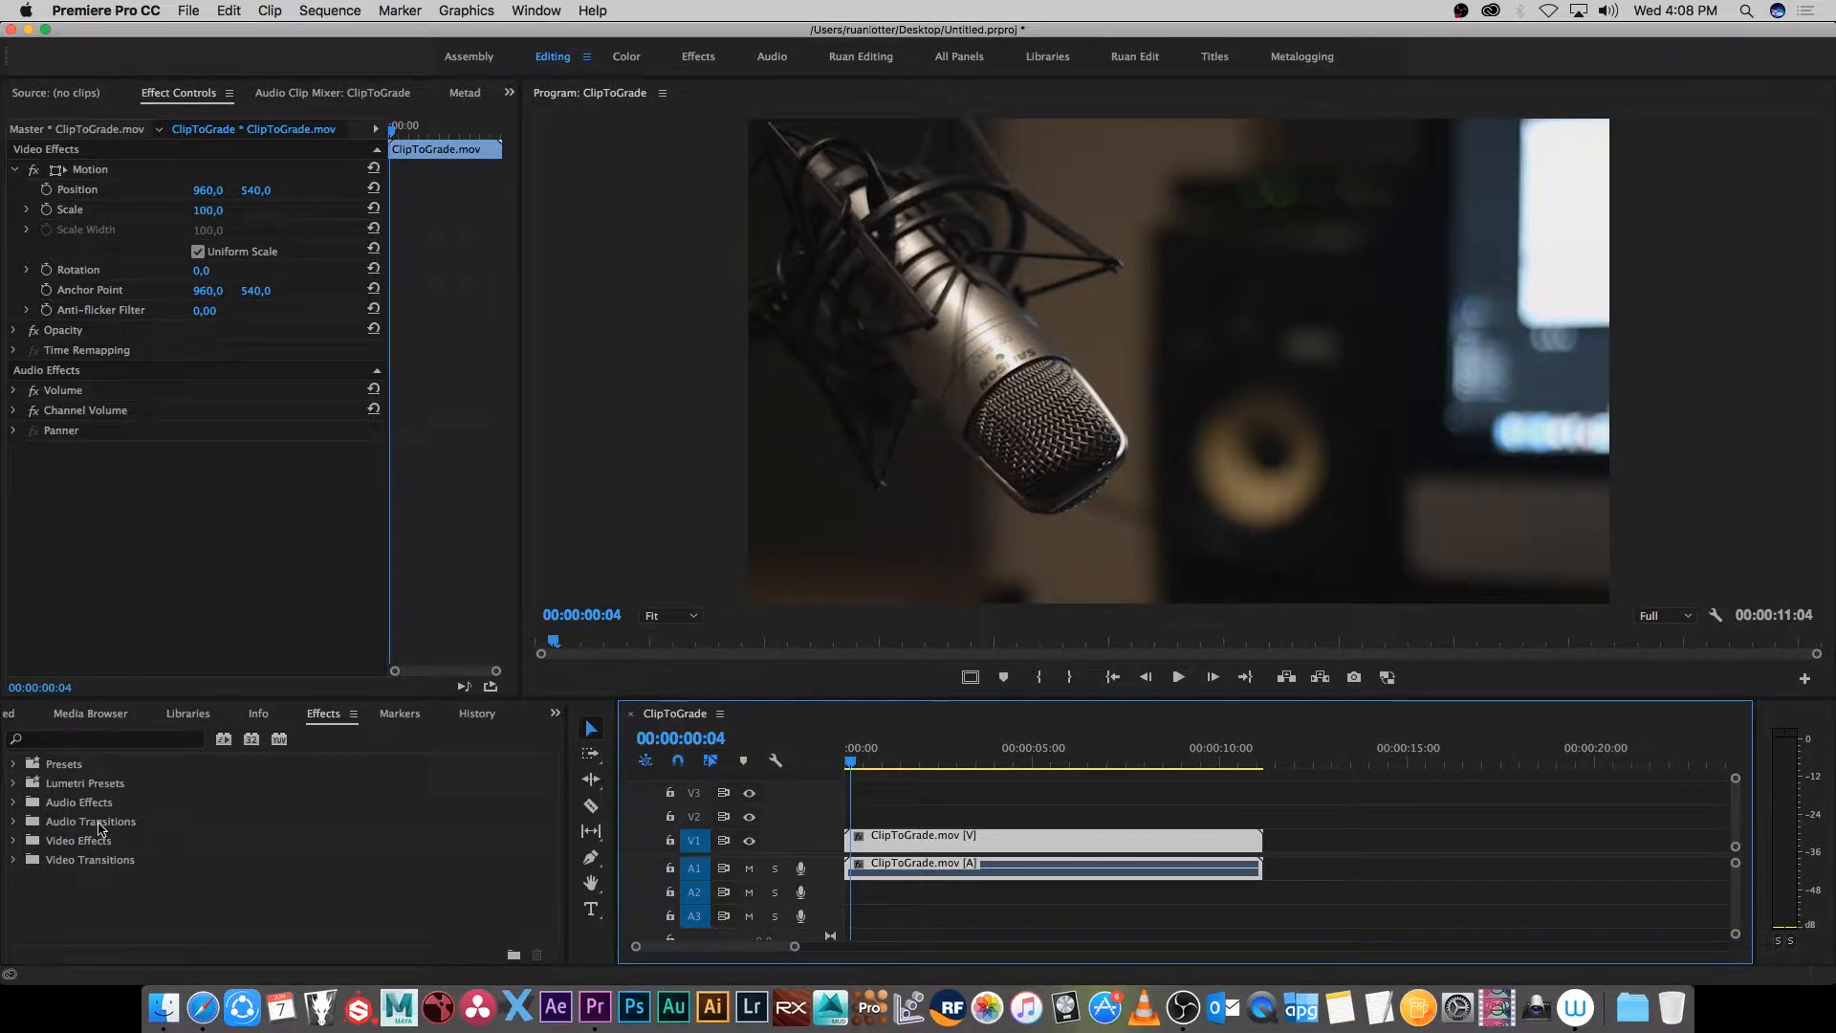
pyautogui.click(15, 839)
pyautogui.scroll(-4, 87, 825)
pyautogui.click(24, 842)
pyautogui.scroll(-4, 559, 796)
pyautogui.click(70, 894)
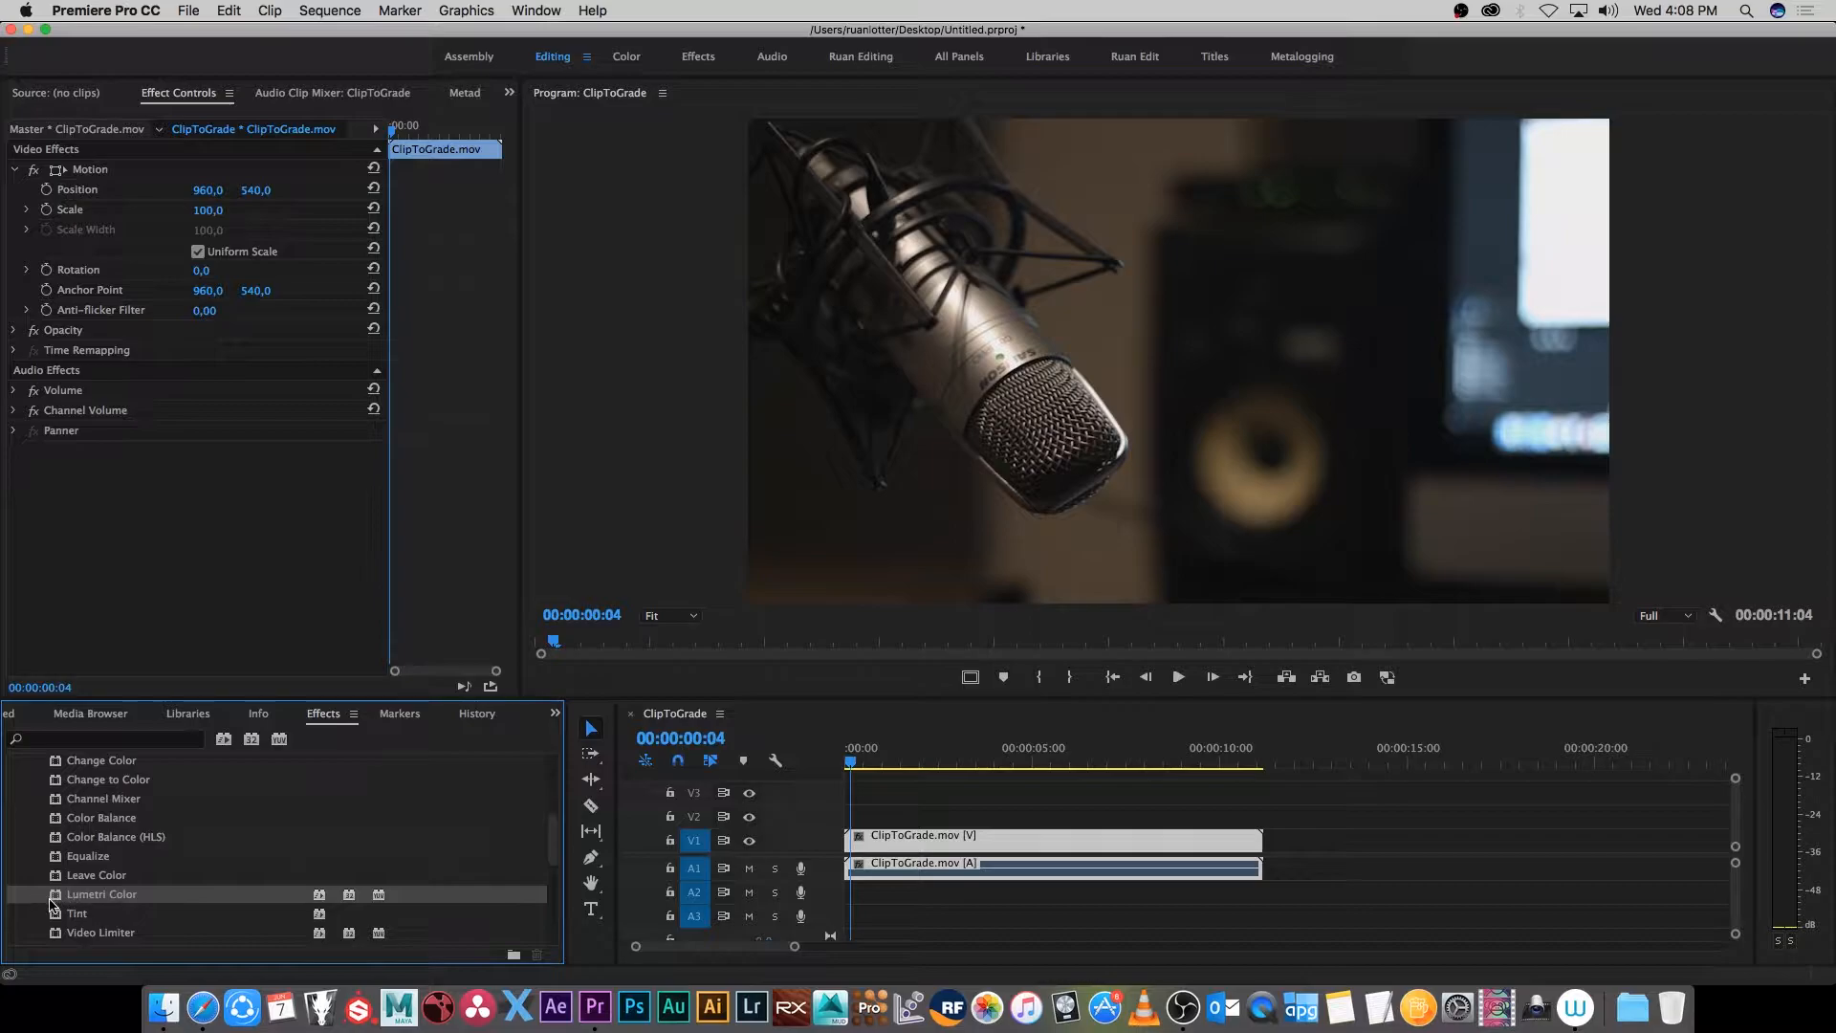
pyautogui.moveTo(58, 902); pyautogui.dragTo(968, 841)
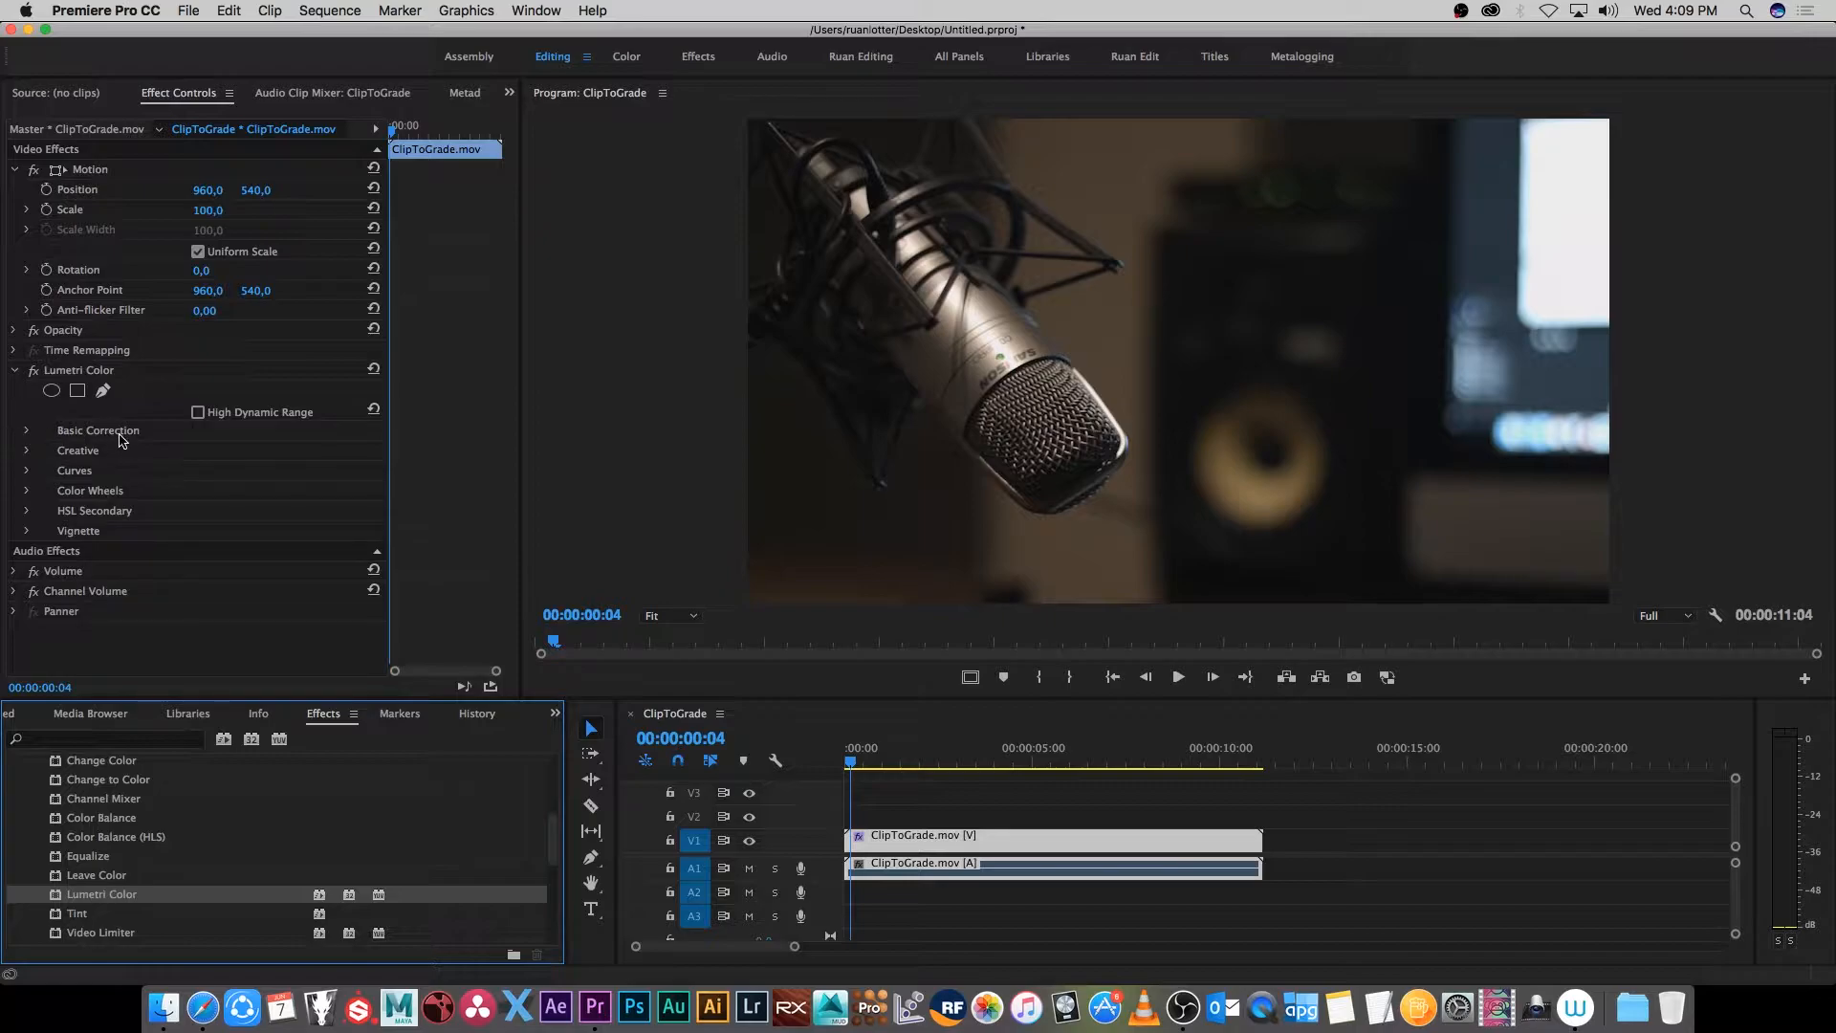
# - Set the Lumetri Basic Correction white balance temperature to -82
pyautogui.click(27, 431)
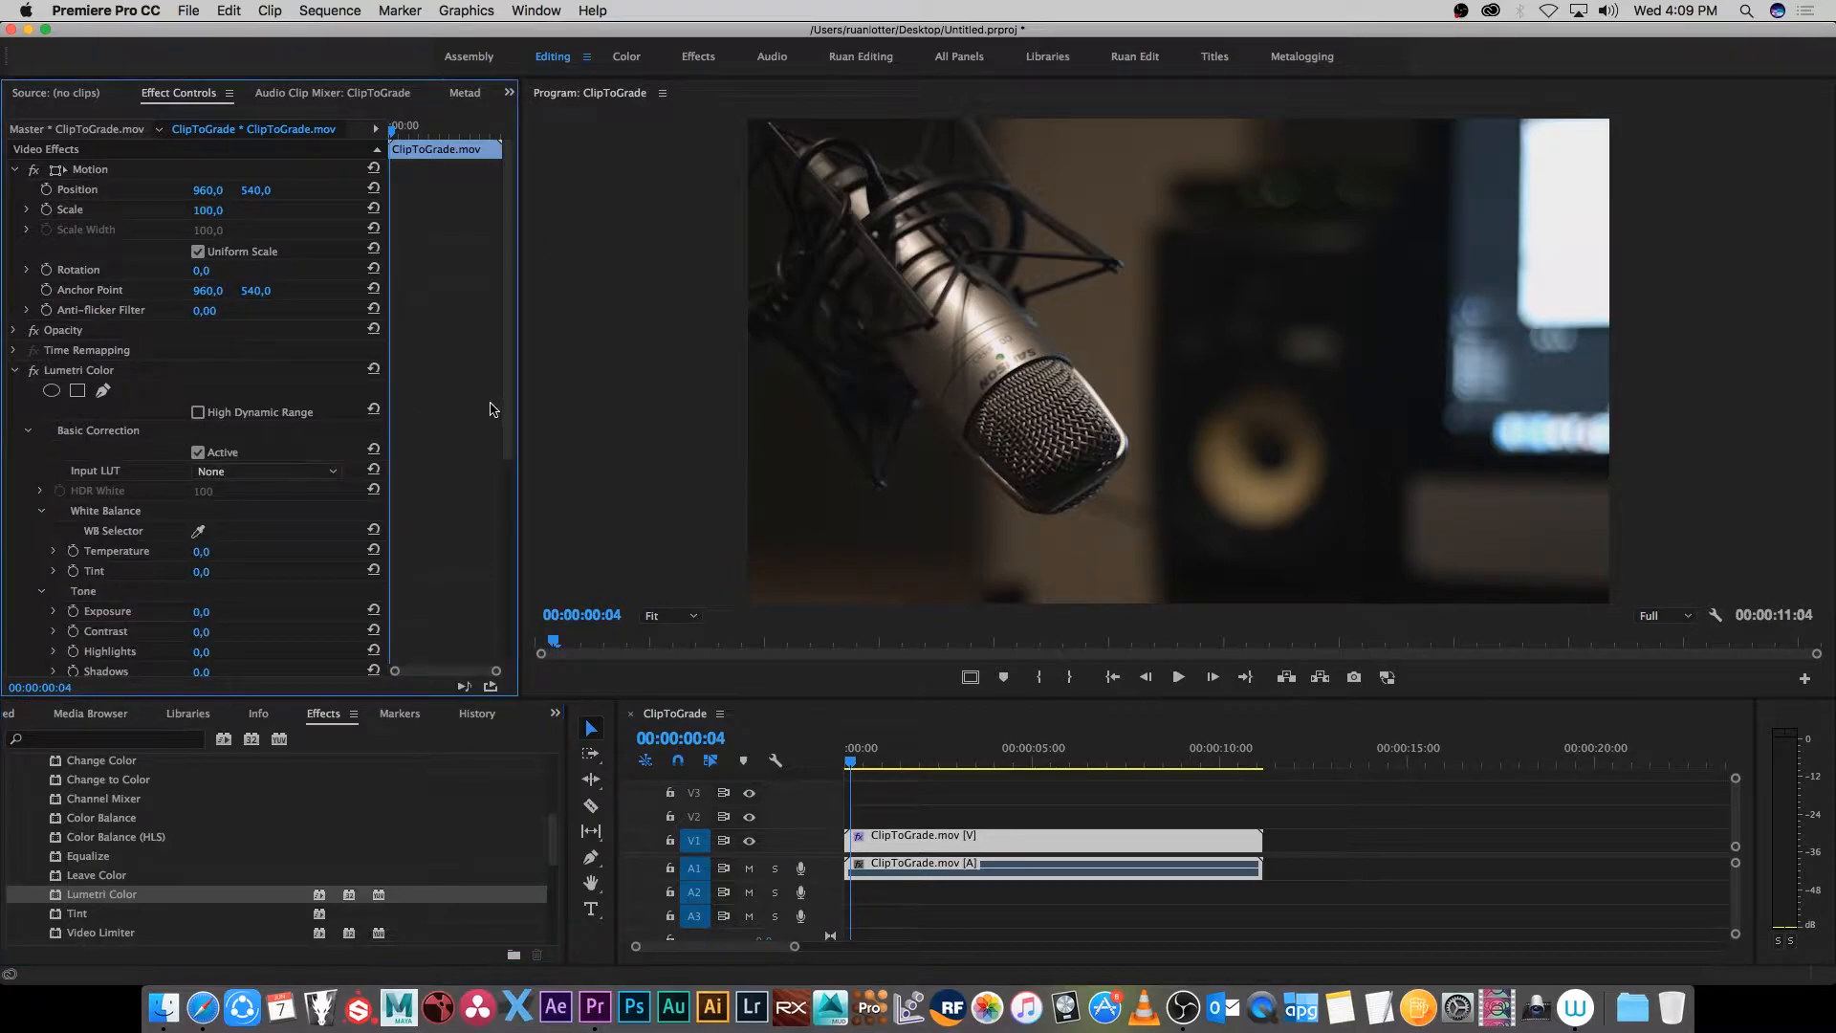
pyautogui.scroll(-3, 408, 403)
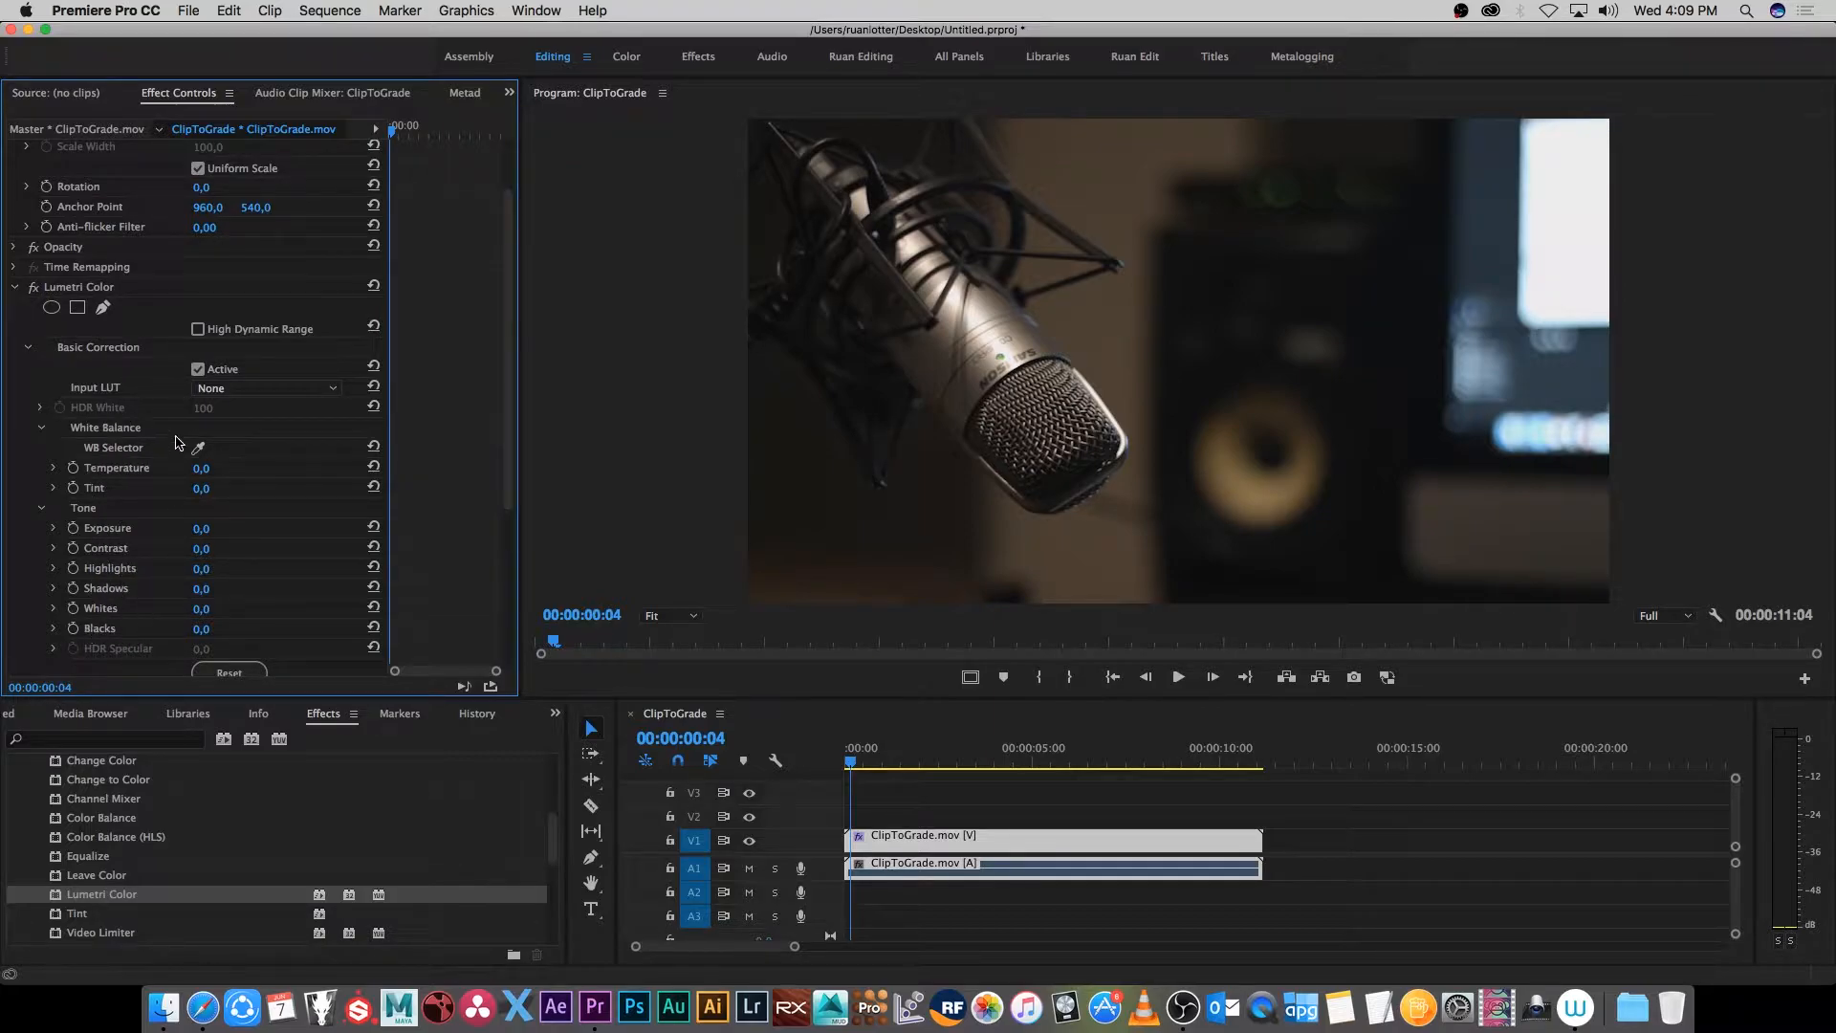
pyautogui.moveTo(200, 475); pyautogui.dragTo(242, 475)
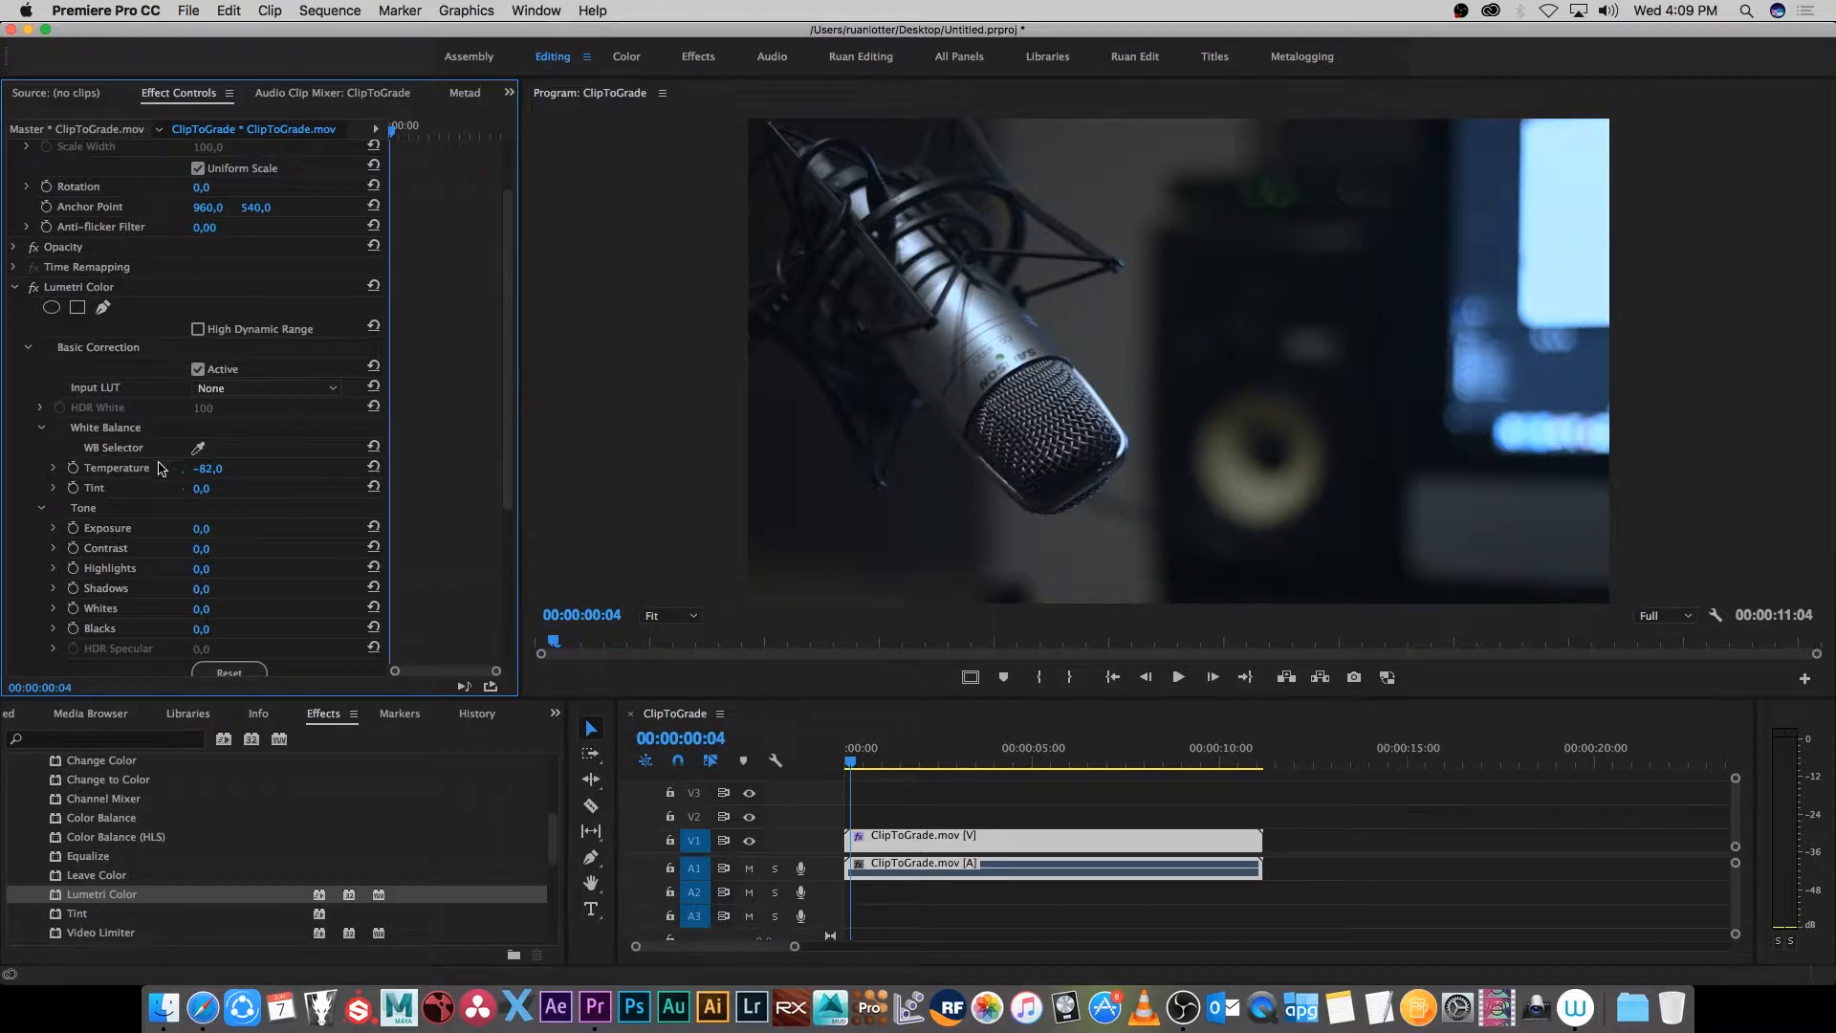
# - Try out a tint shift and an exposure of 1.4 in Basic Correction, resetting each of them
pyautogui.scroll(-2, 496, 418)
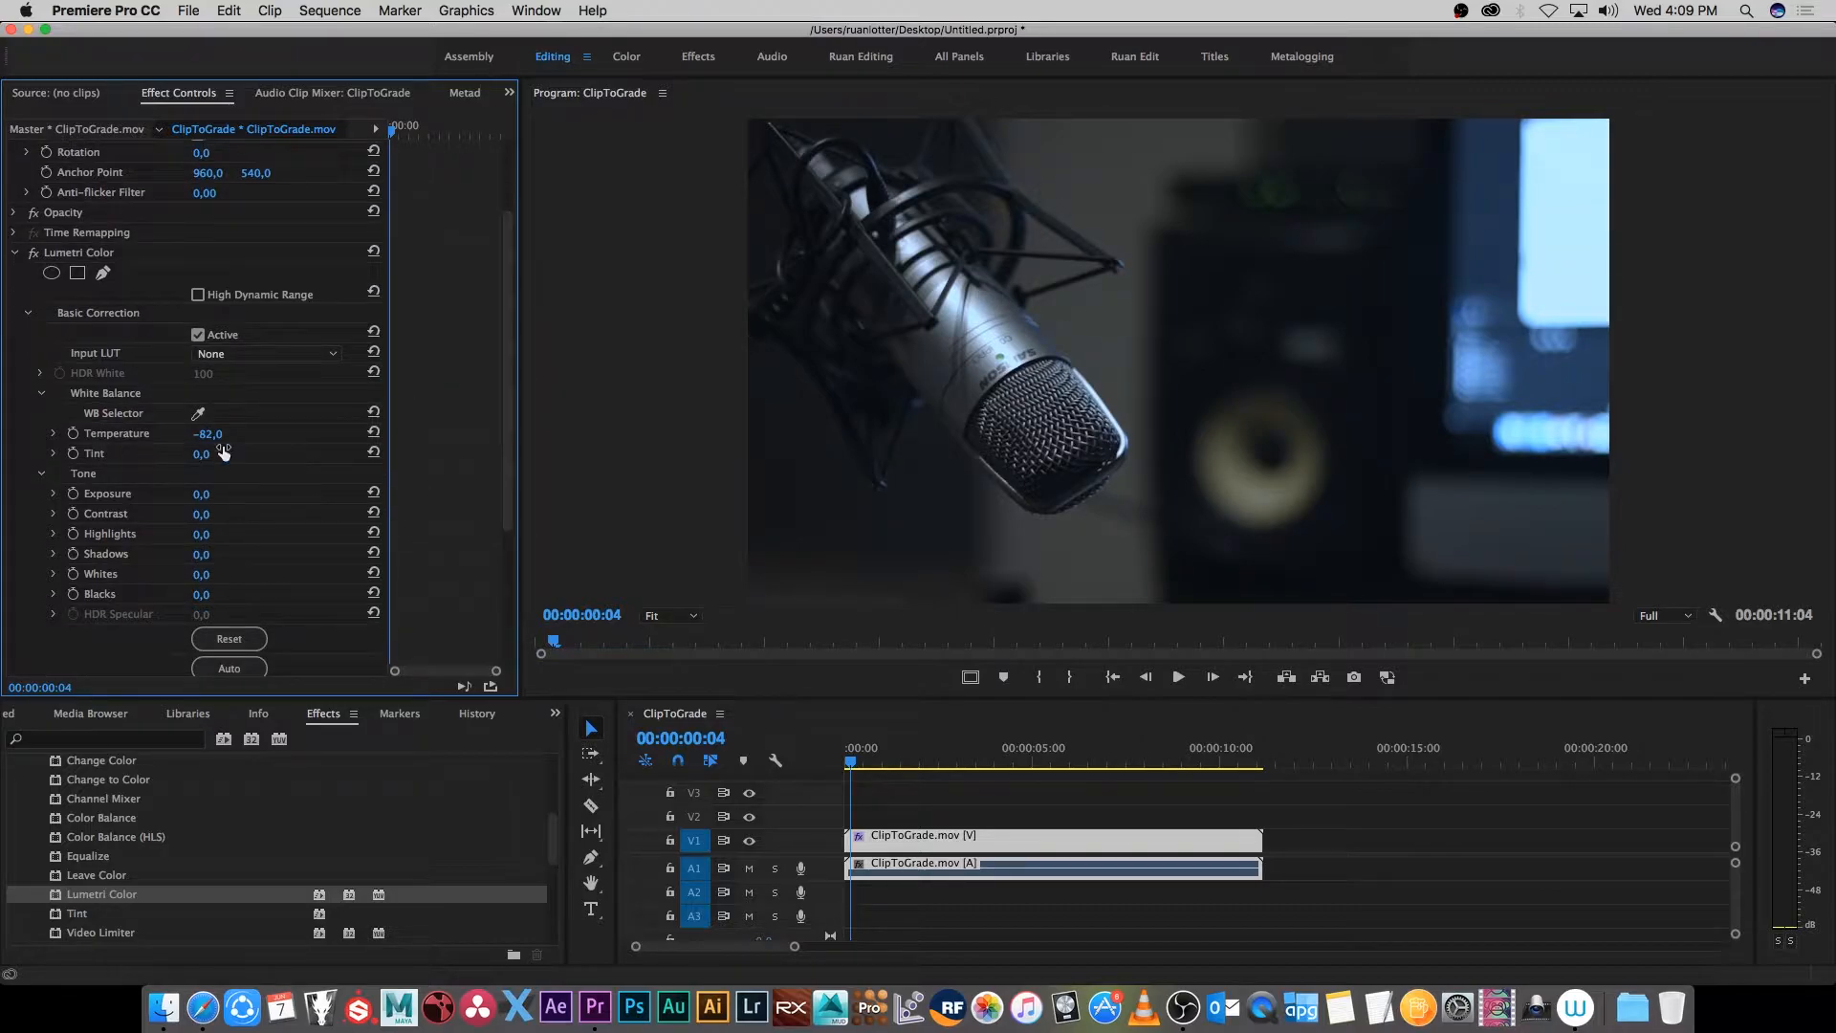
pyautogui.moveTo(202, 454)
pyautogui.mouseDown()
pyautogui.moveTo(131, 455)
pyautogui.moveTo(238, 454)
pyautogui.mouseUp()
pyautogui.click(373, 453)
pyautogui.scroll(-1, 512, 449)
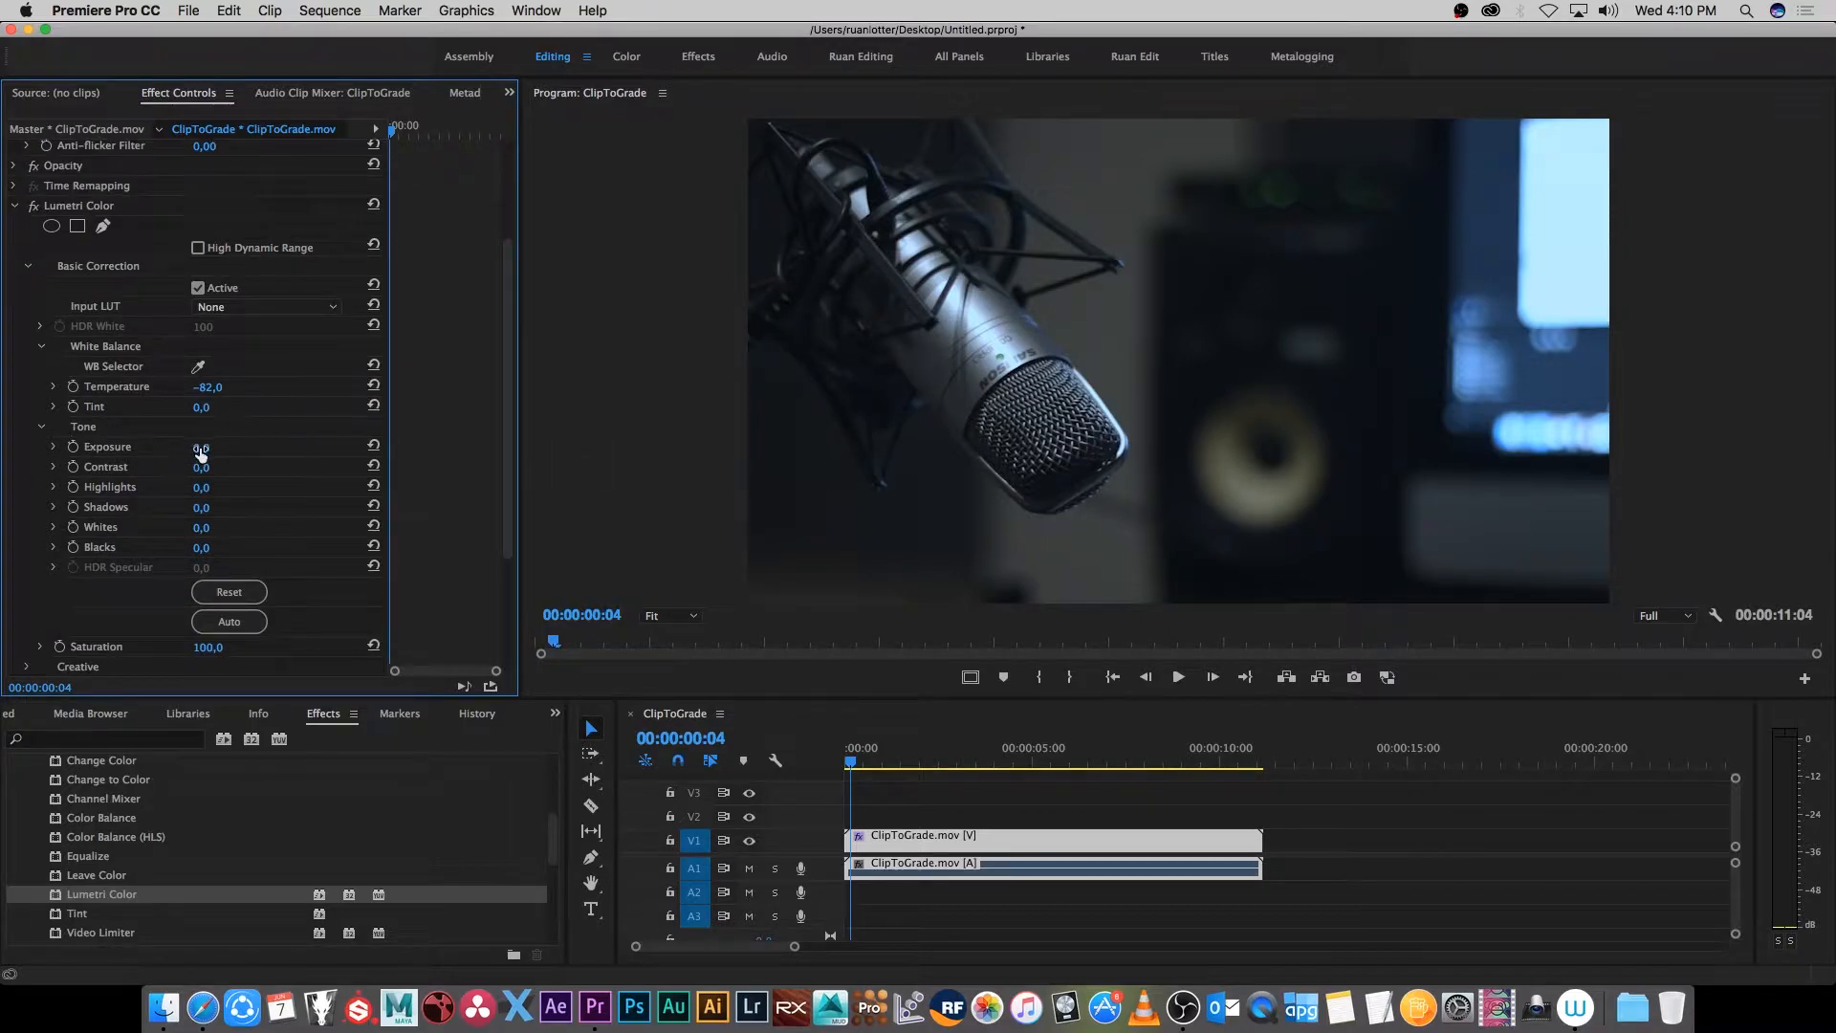
pyautogui.moveTo(201, 446)
pyautogui.mouseDown()
pyautogui.moveTo(222, 447)
pyautogui.moveTo(205, 447)
pyautogui.mouseUp()
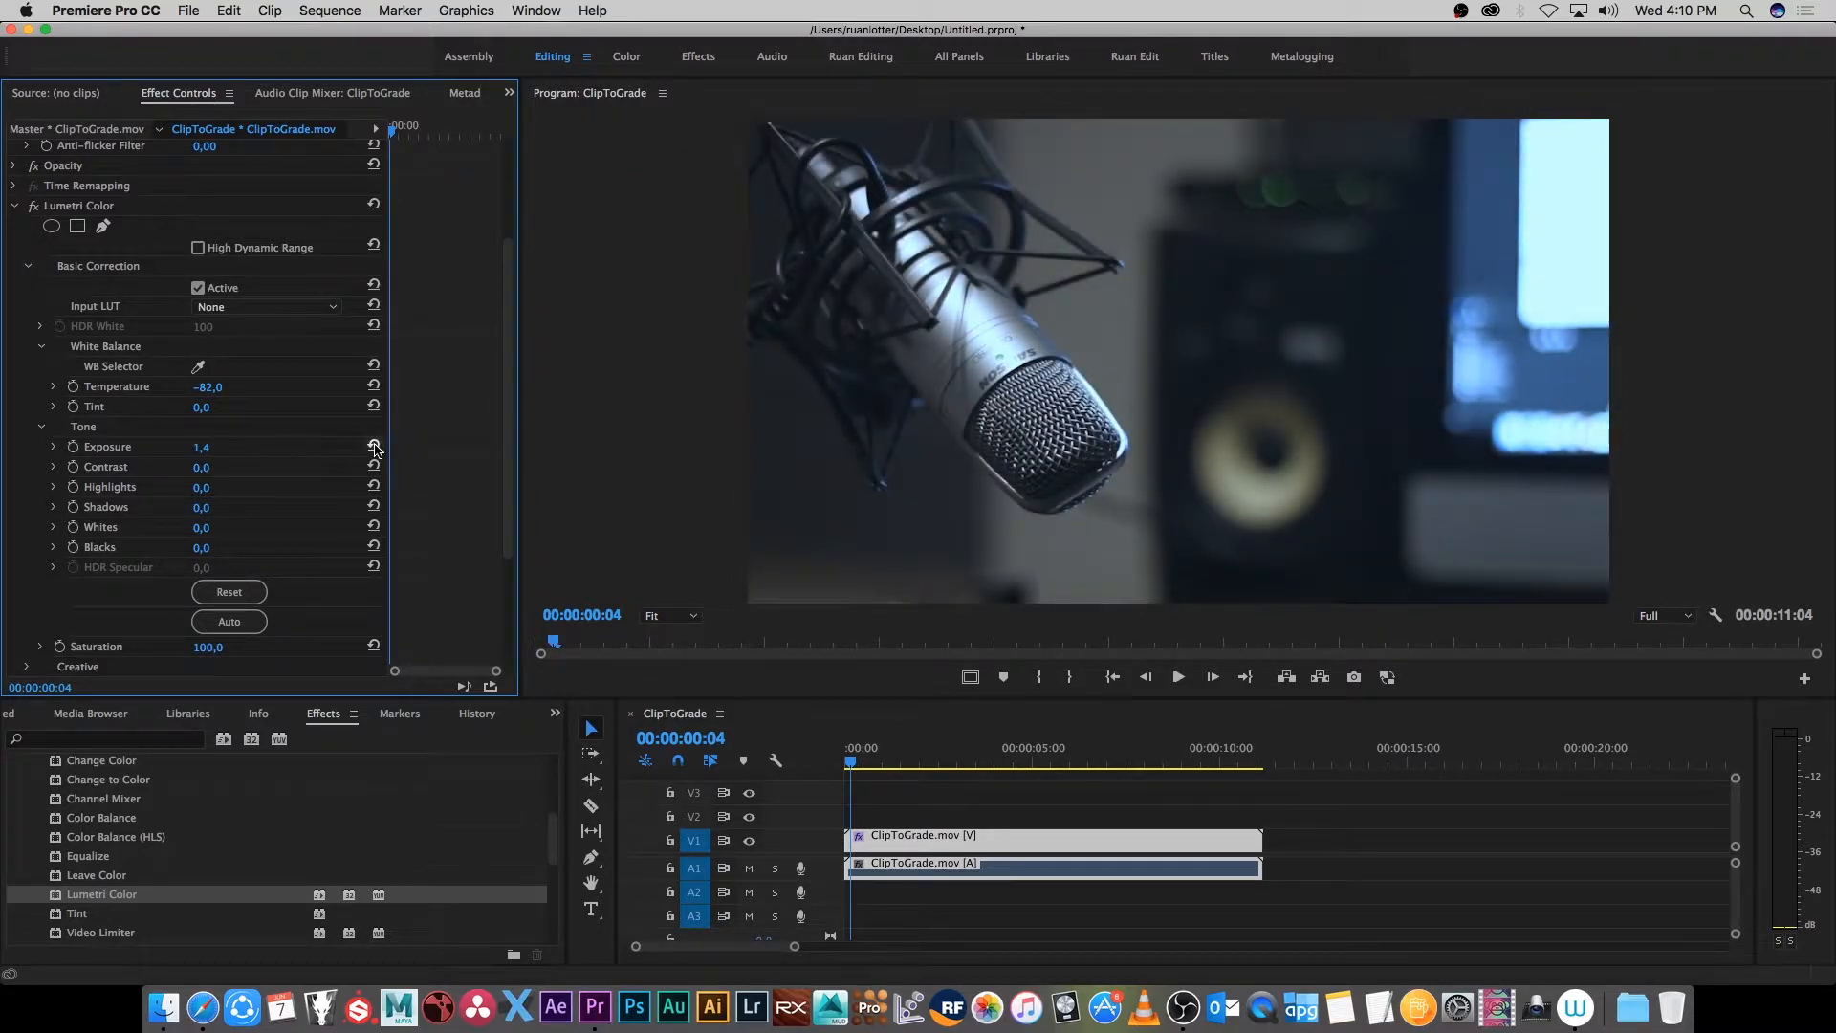
pyautogui.click(373, 445)
# - Adjust the Basic Correction tone with Contrast 38, Whites 63 and Blacks -12
pyautogui.scroll(-1, 490, 435)
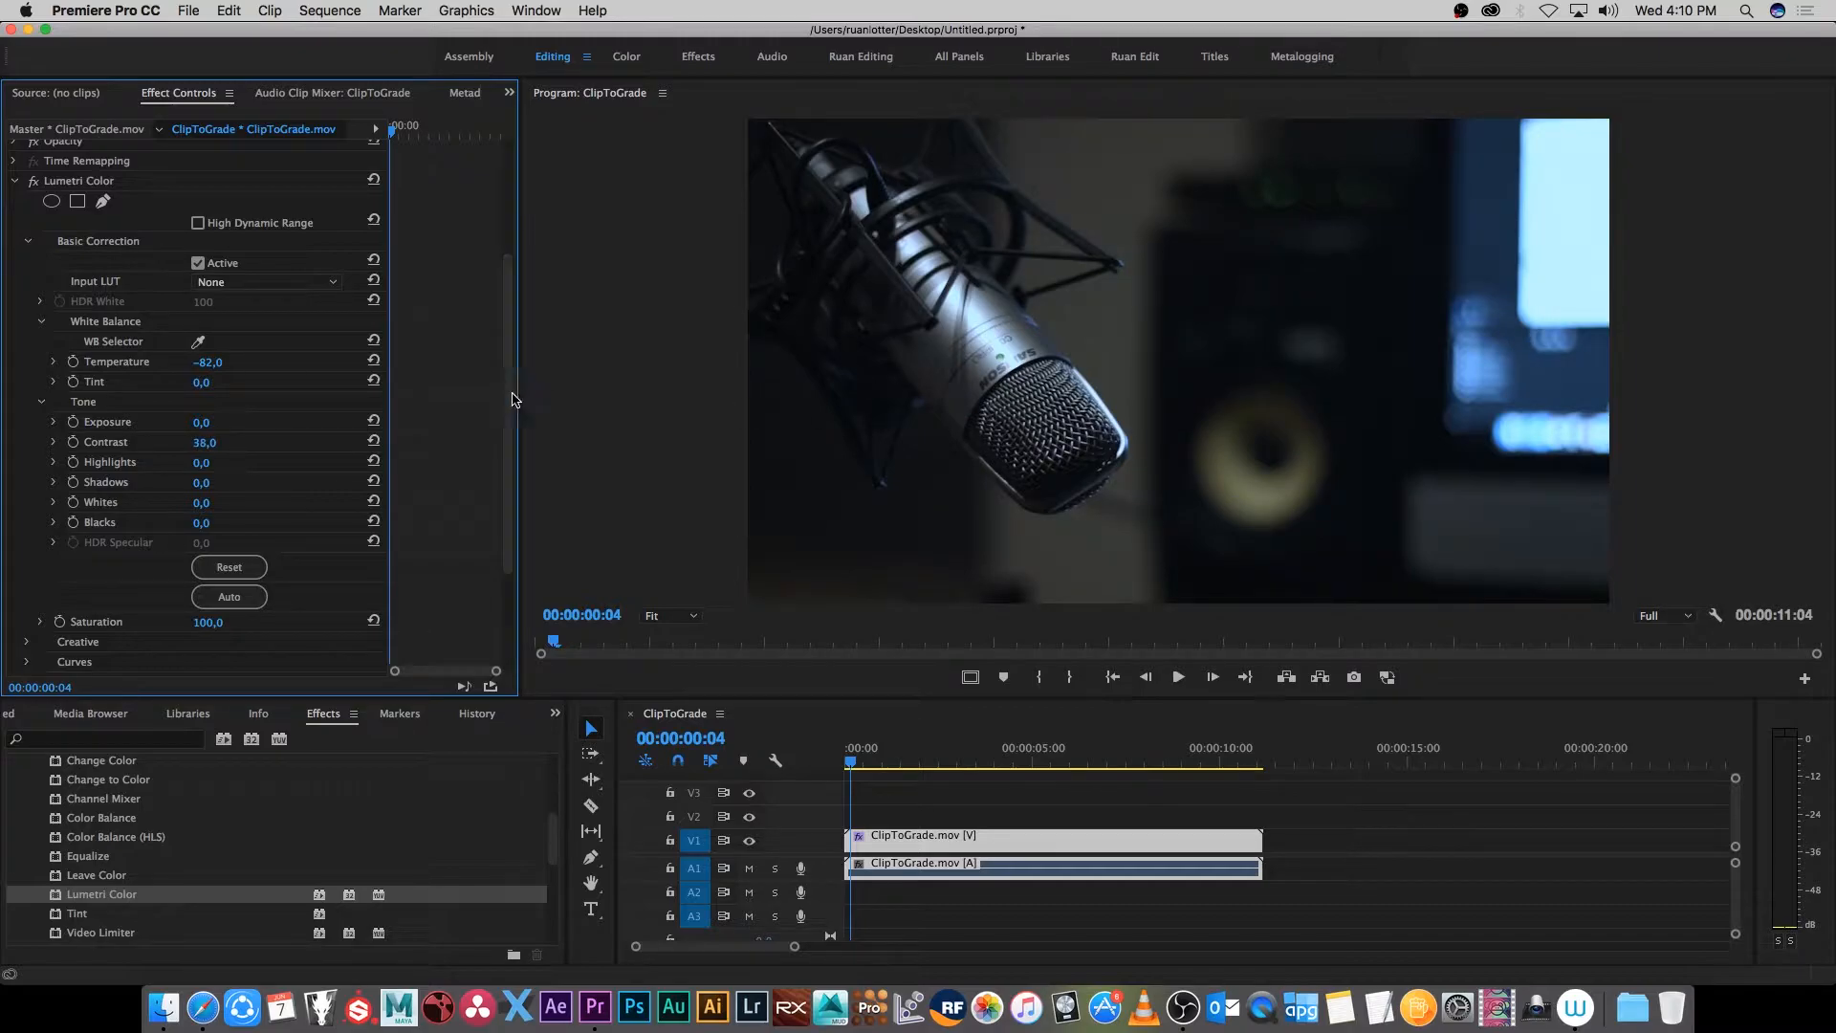
pyautogui.scroll(-1, 426, 437)
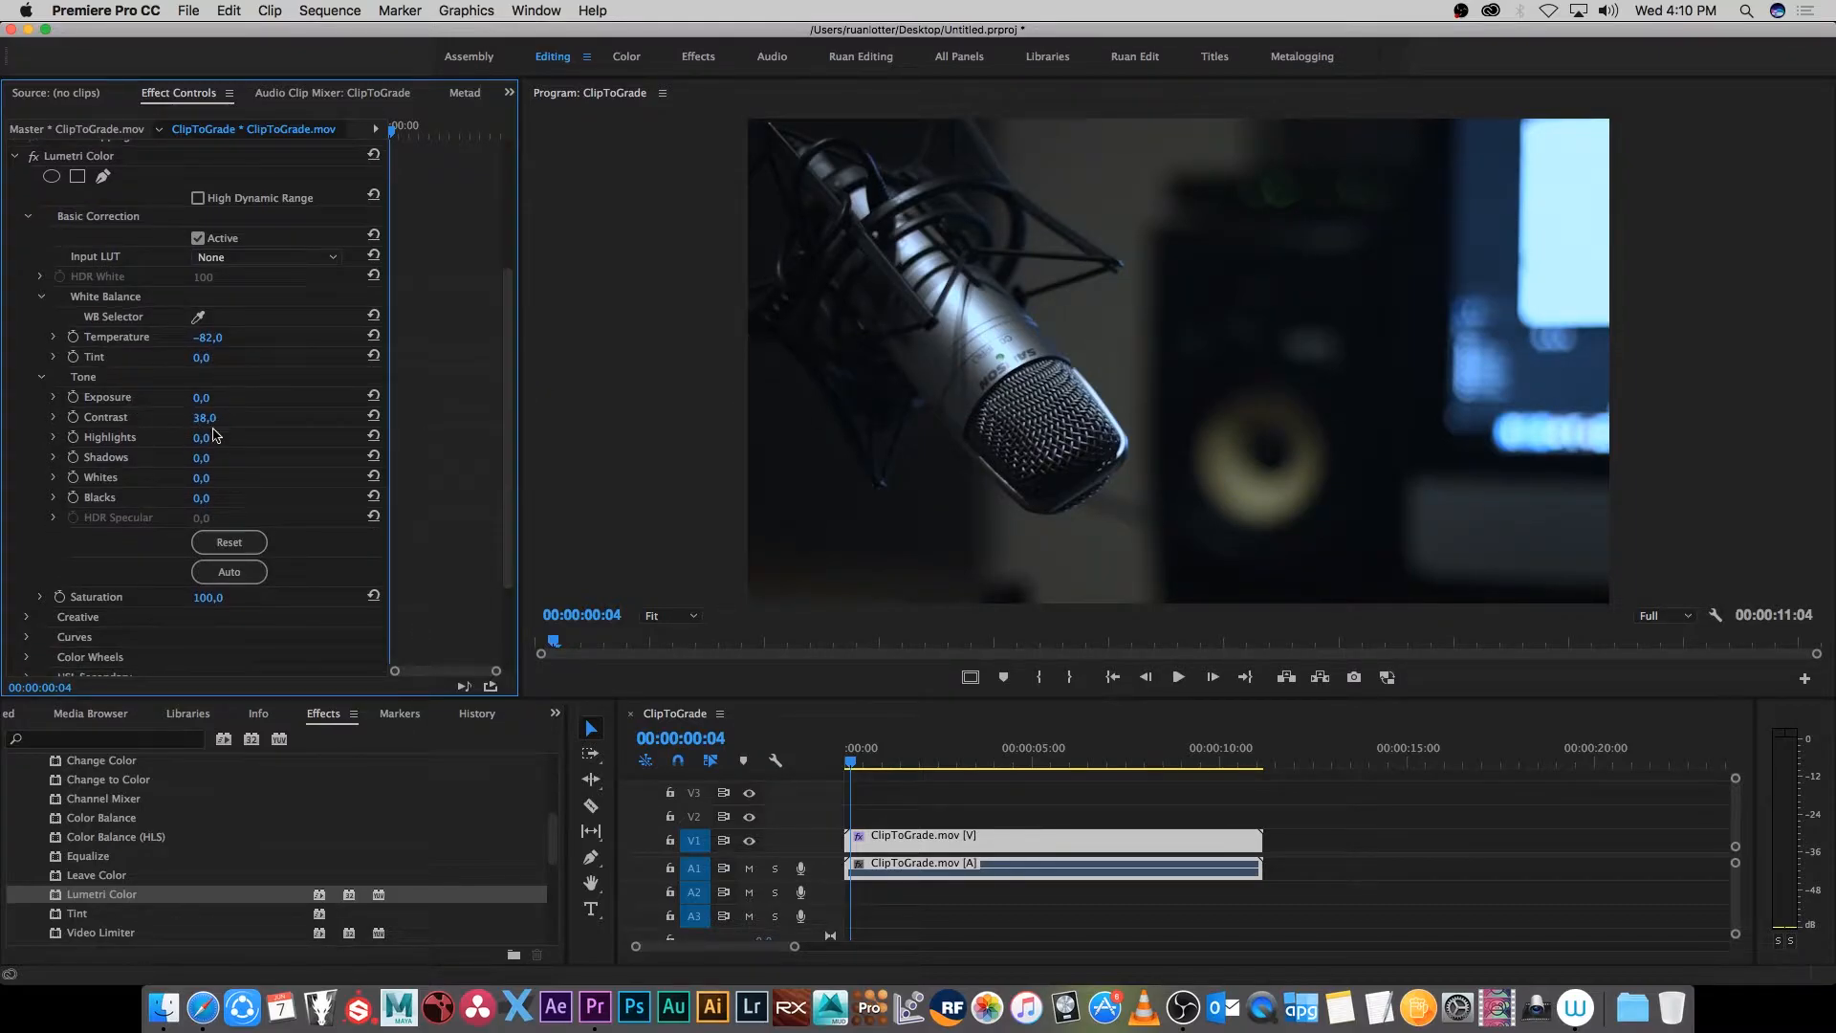
pyautogui.moveTo(201, 438); pyautogui.dragTo(272, 435)
pyautogui.scroll(-1, 512, 435)
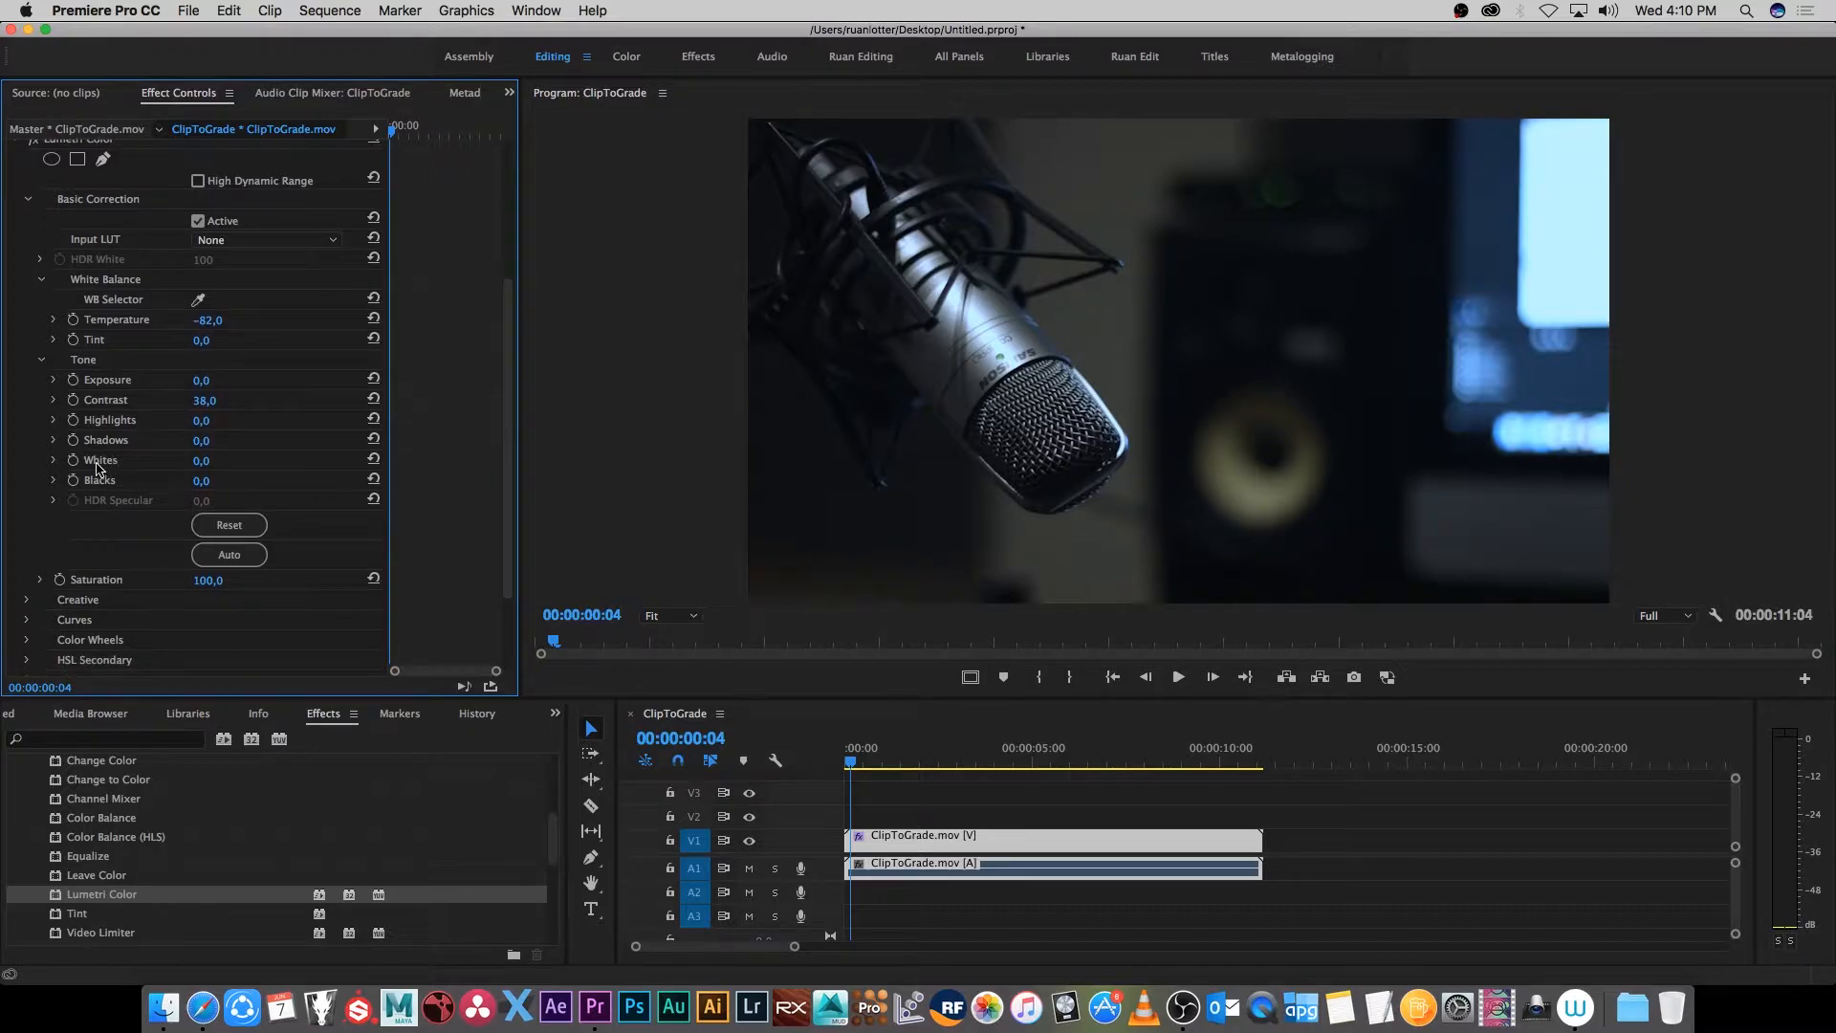
pyautogui.moveTo(205, 462)
pyautogui.mouseDown()
pyautogui.moveTo(253, 465)
pyautogui.moveTo(209, 481)
pyautogui.moveTo(230, 462)
pyautogui.mouseUp()
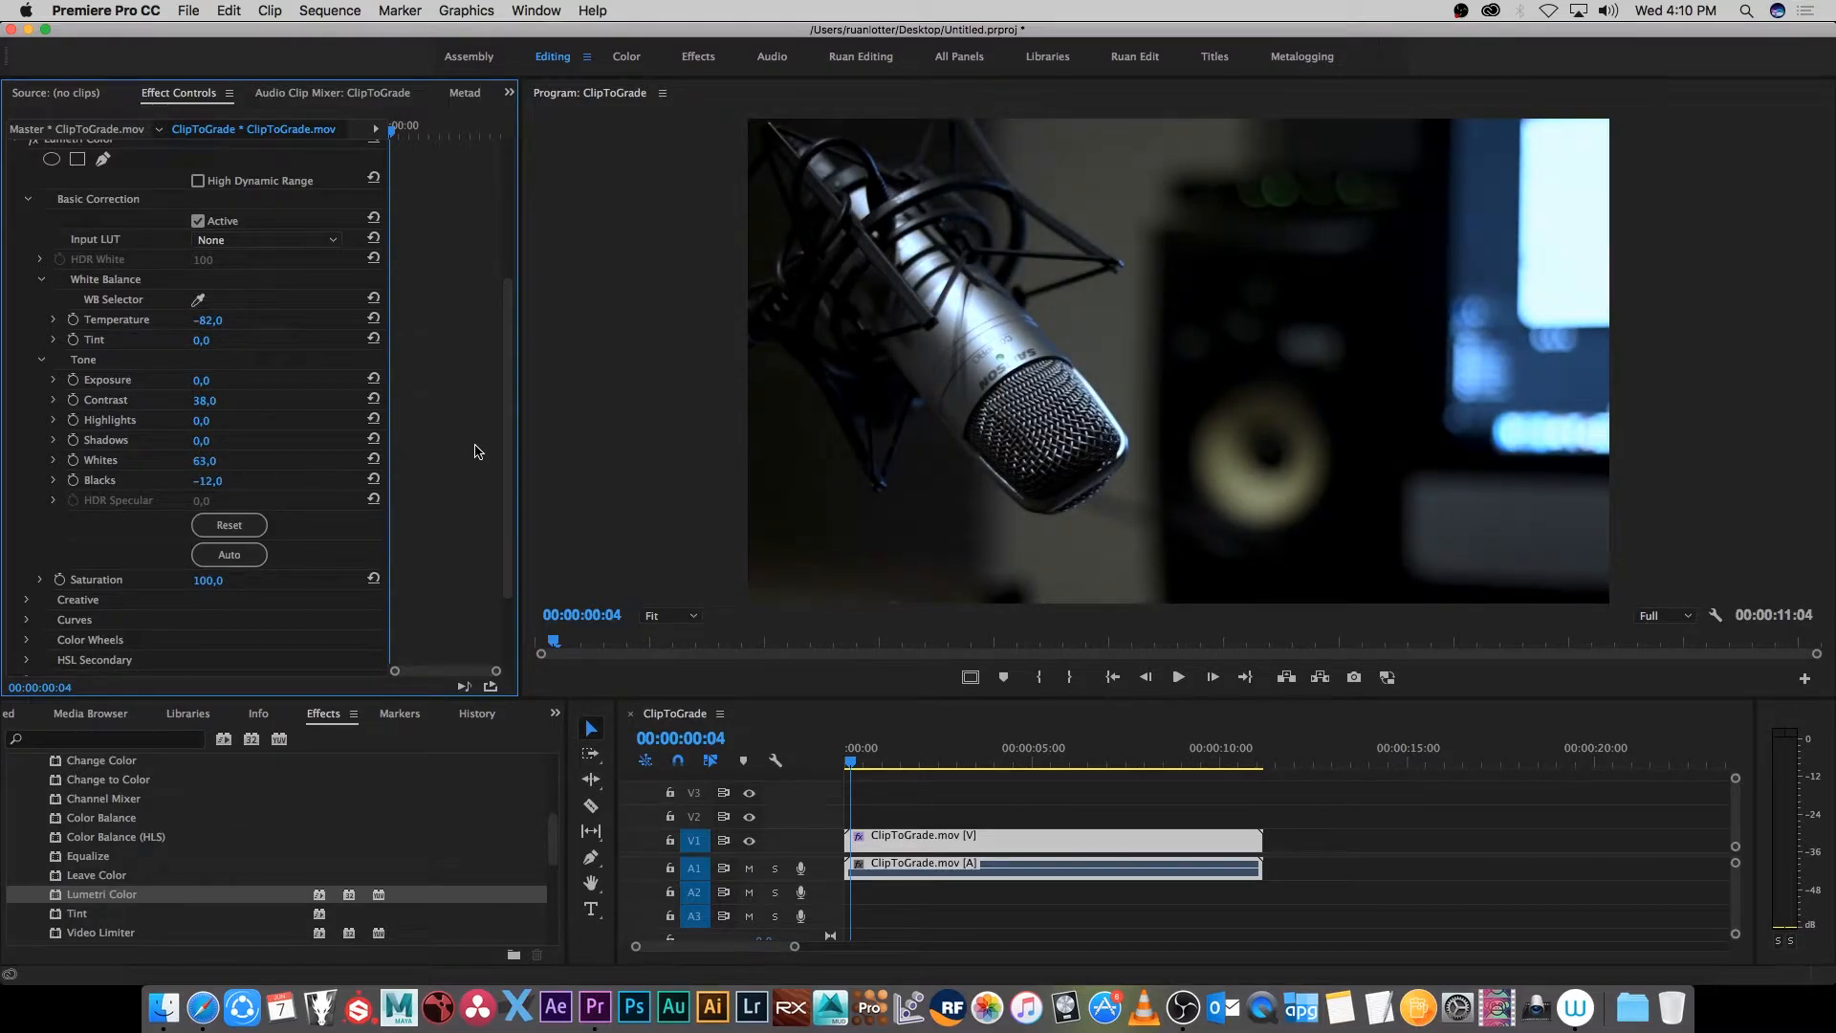
# - Try out a Faded Film amount of 43 and a Sharpen adjustment in the Creative settings, resetting each of them
pyautogui.scroll(-2, 508, 448)
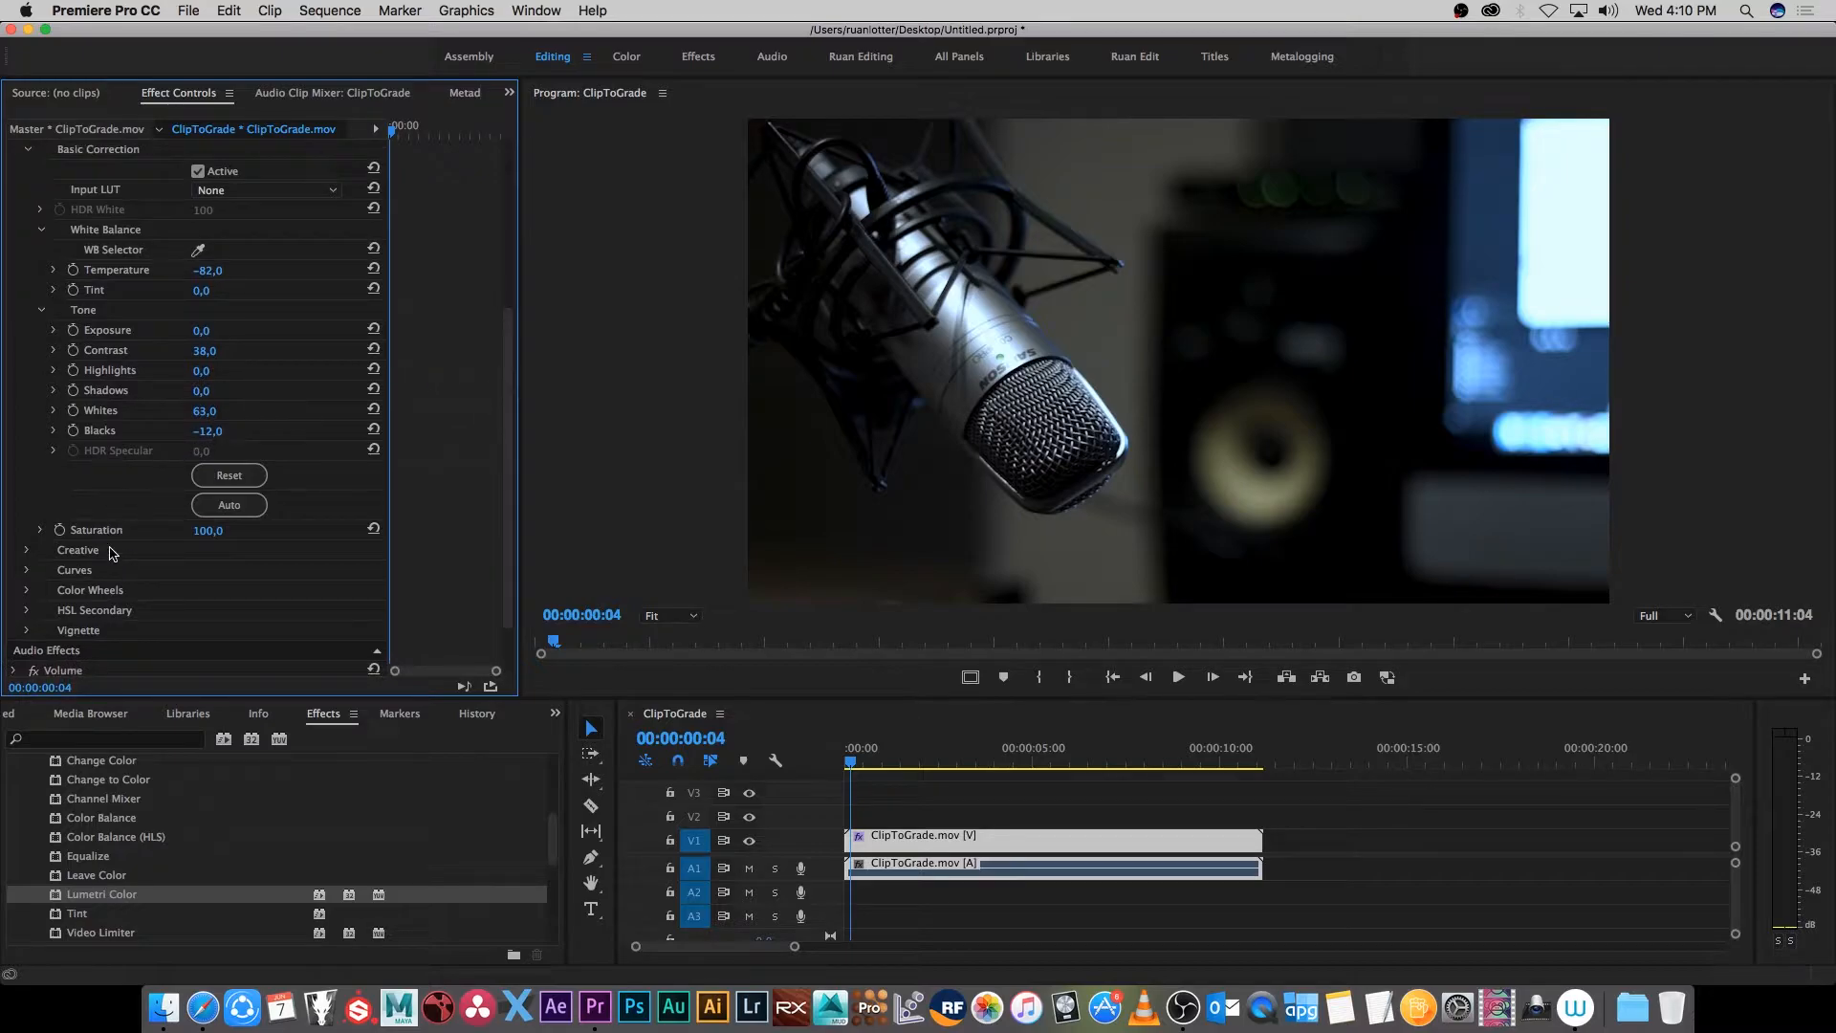
pyautogui.scroll(-2, 468, 461)
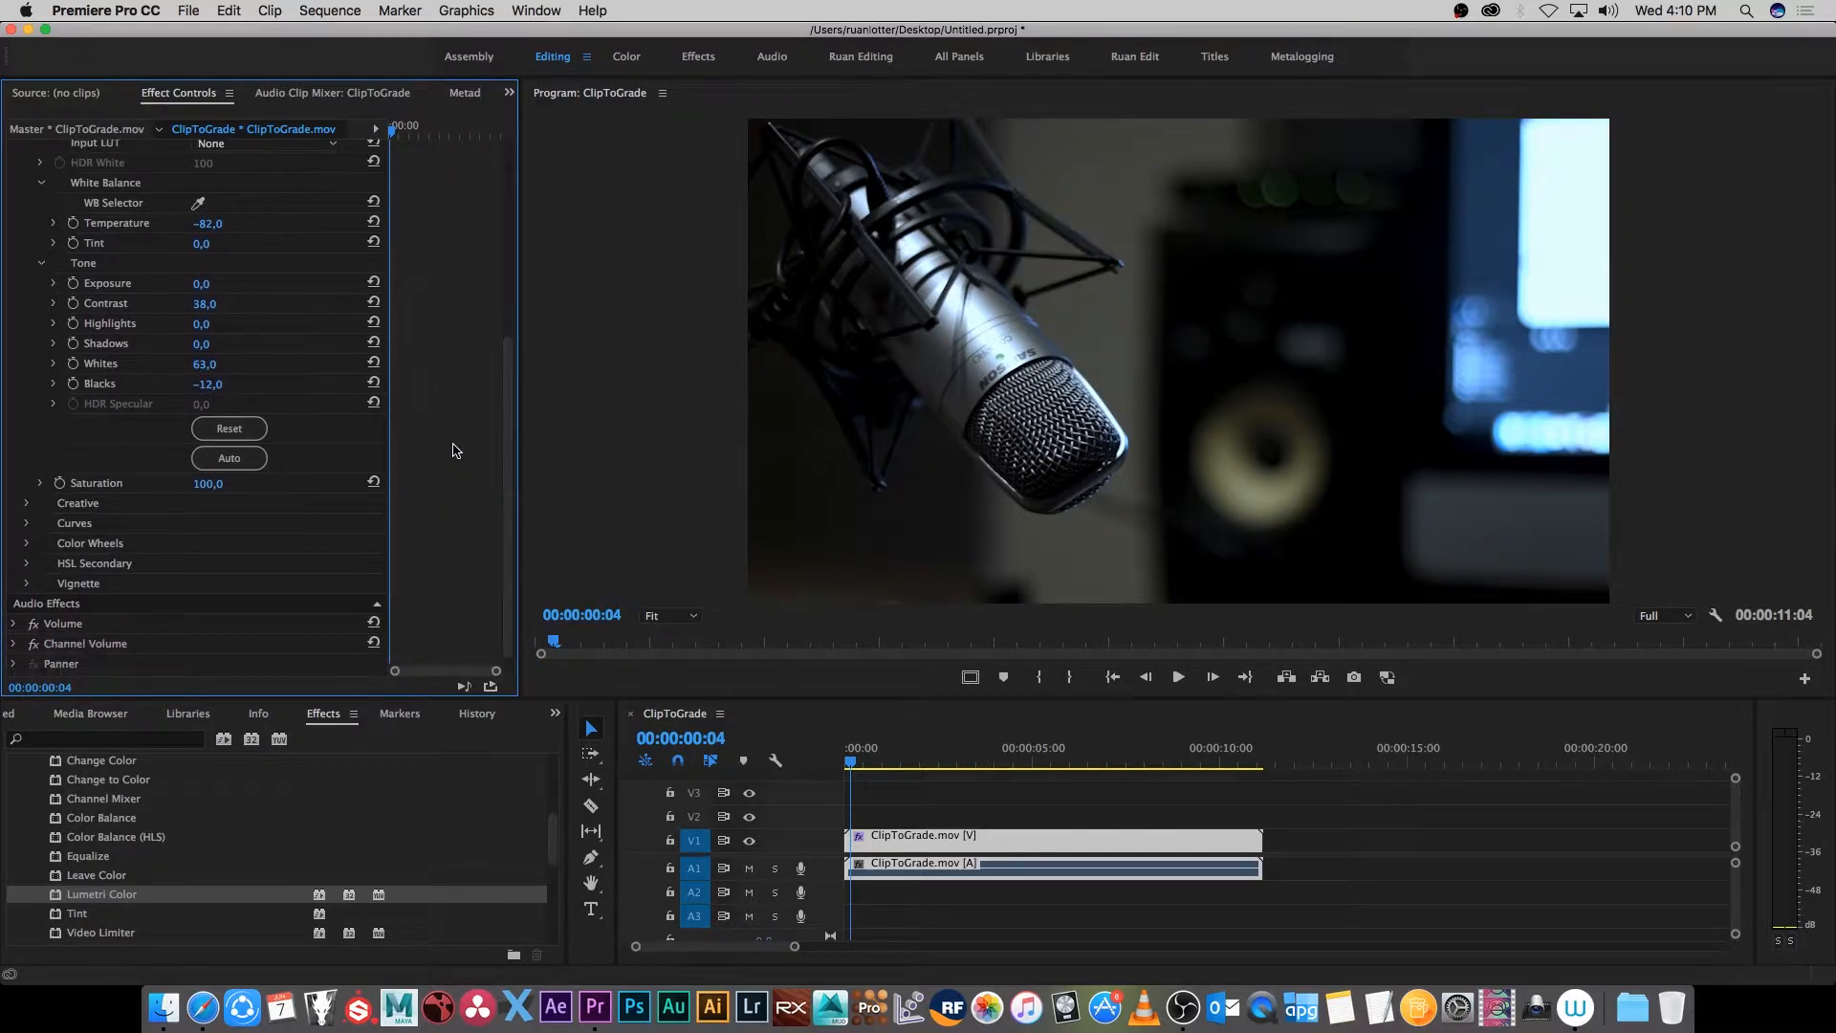
pyautogui.click(26, 503)
pyautogui.scroll(-8, 96, 406)
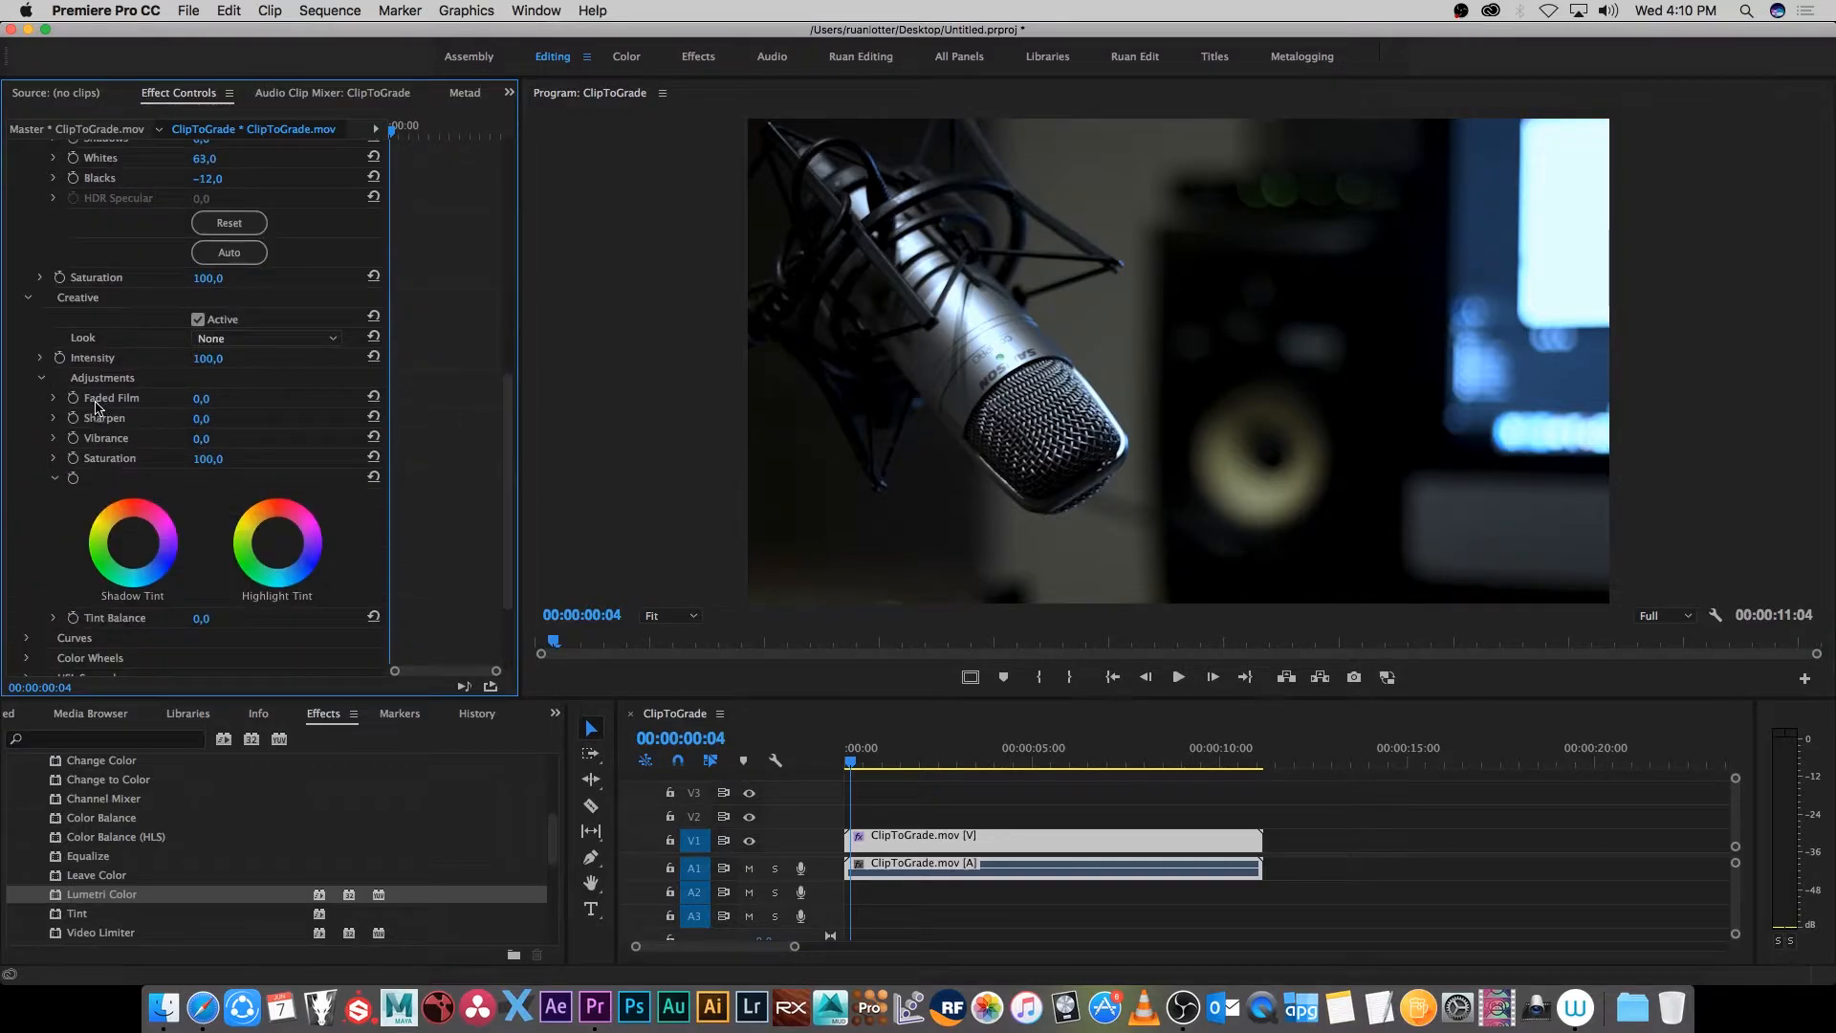
pyautogui.moveTo(201, 397); pyautogui.dragTo(243, 398)
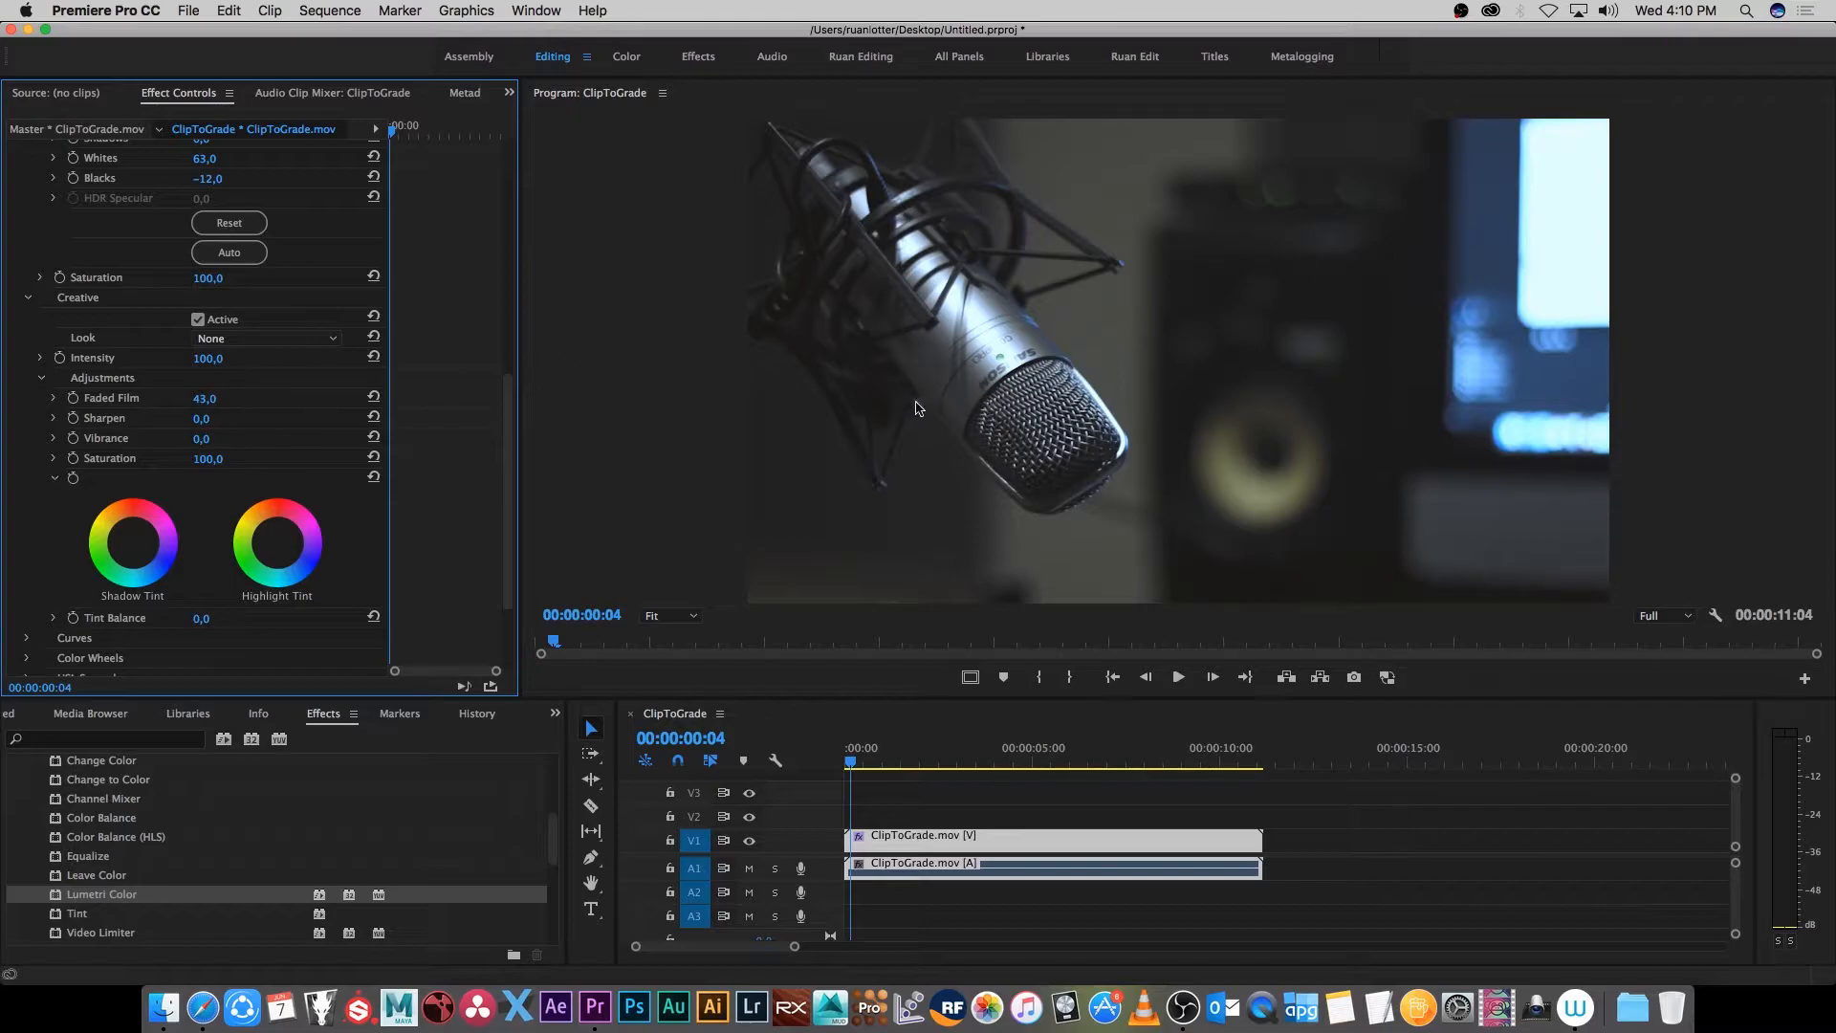
pyautogui.click(373, 396)
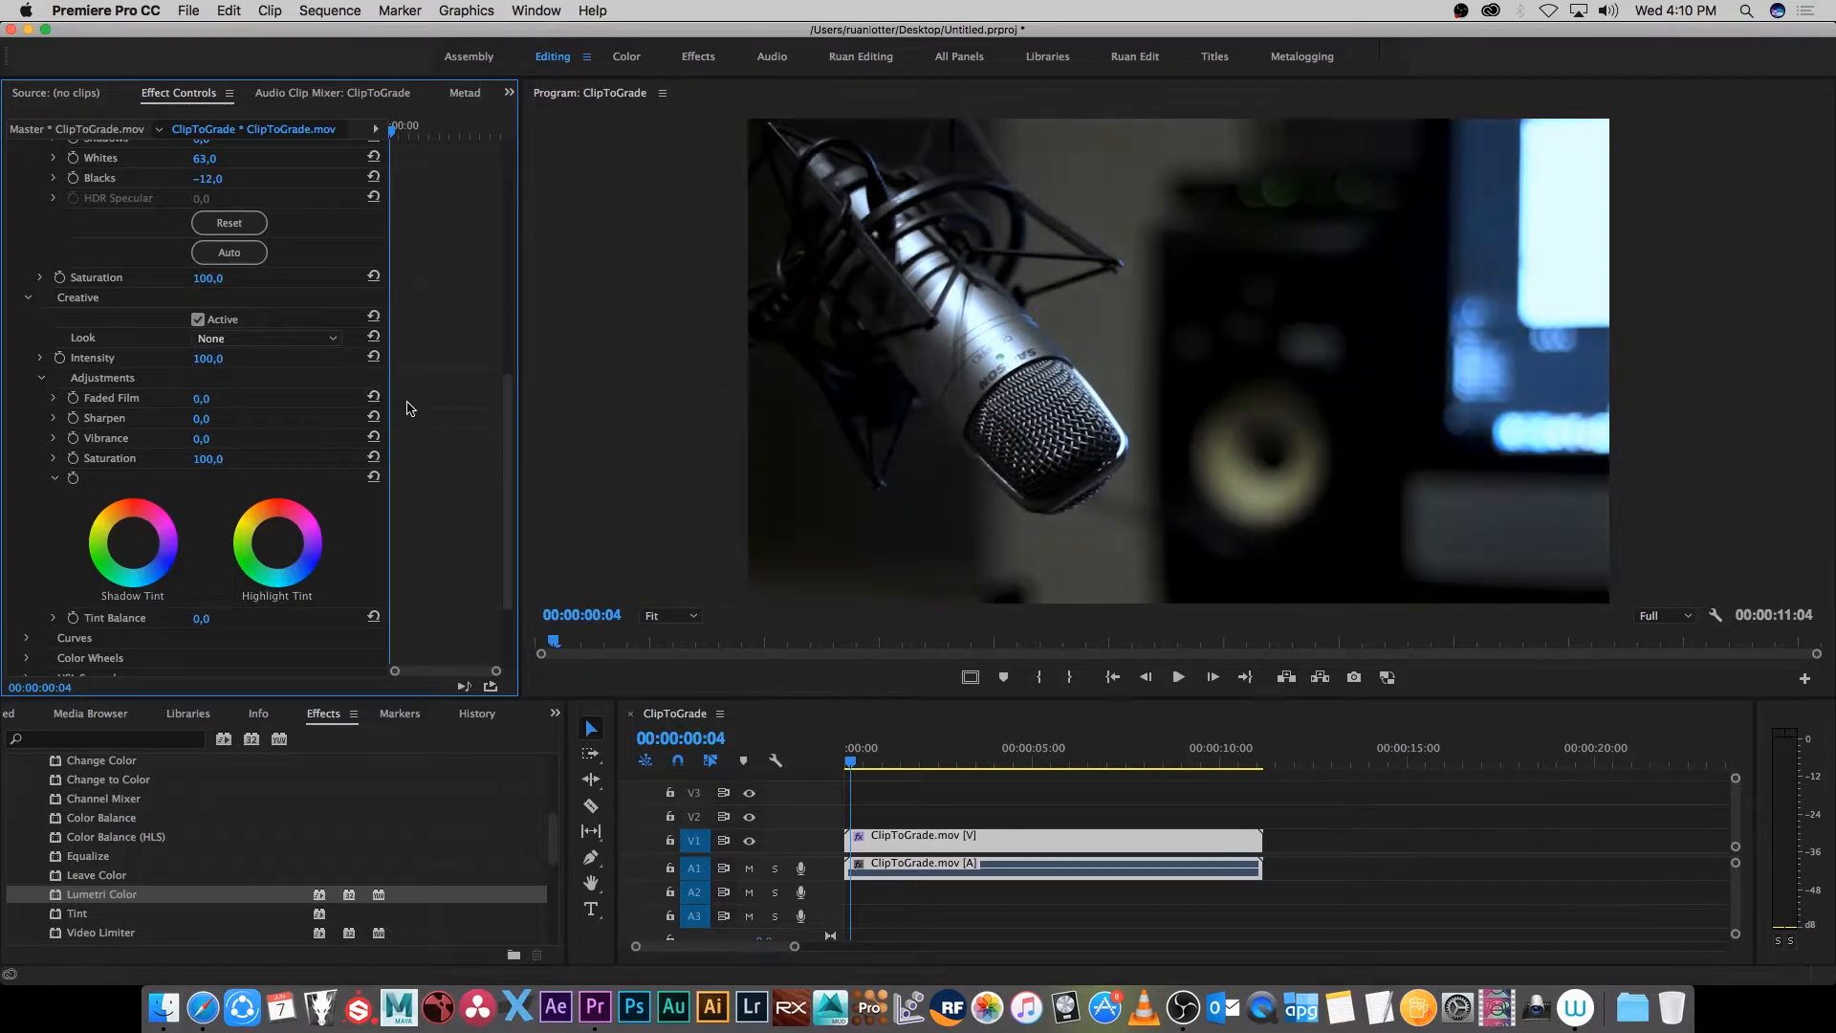
pyautogui.moveTo(227, 412)
pyautogui.mouseDown()
pyautogui.moveTo(297, 411)
pyautogui.moveTo(218, 411)
pyautogui.mouseUp()
pyautogui.click(374, 417)
# - Set the Vibrance in the Creative adjustments to 81
pyautogui.scroll(-1, 143, 452)
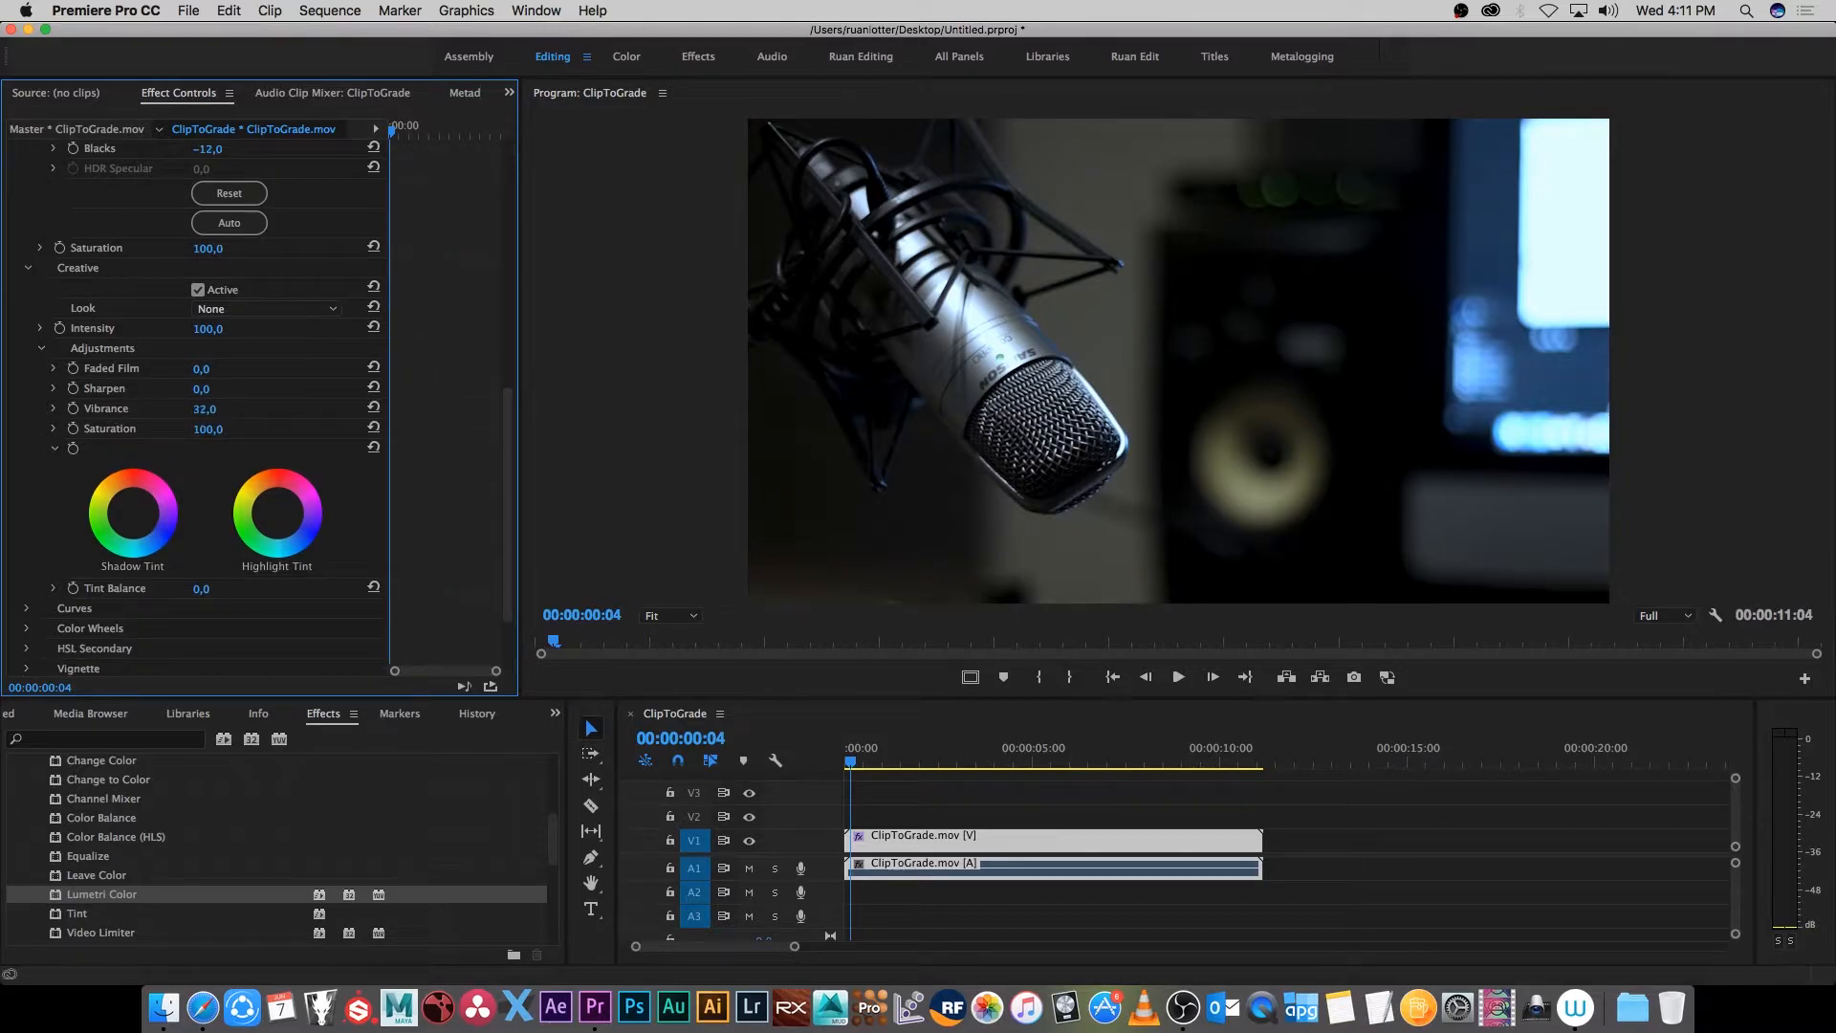
pyautogui.moveTo(205, 409); pyautogui.dragTo(191, 409)
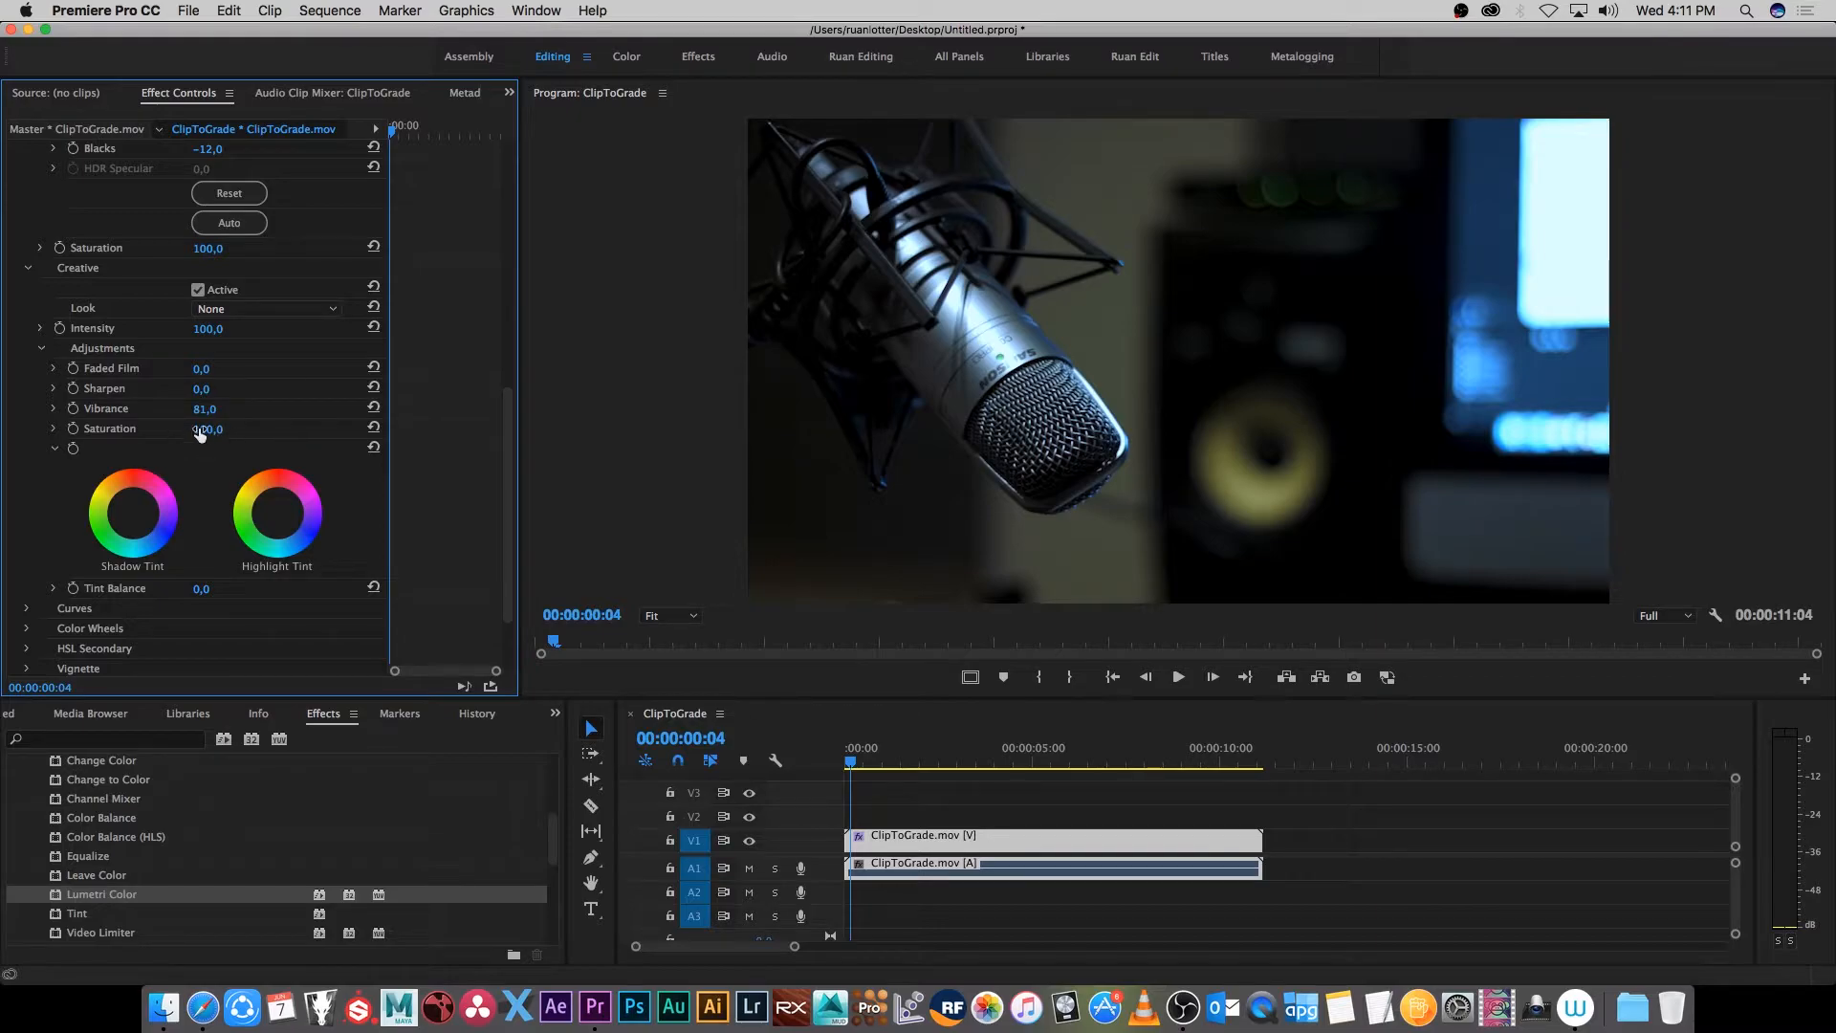
# - Try bending the red channel of the RGB curve, reset the curve and collapse the Curves settings
pyautogui.scroll(-3, 461, 501)
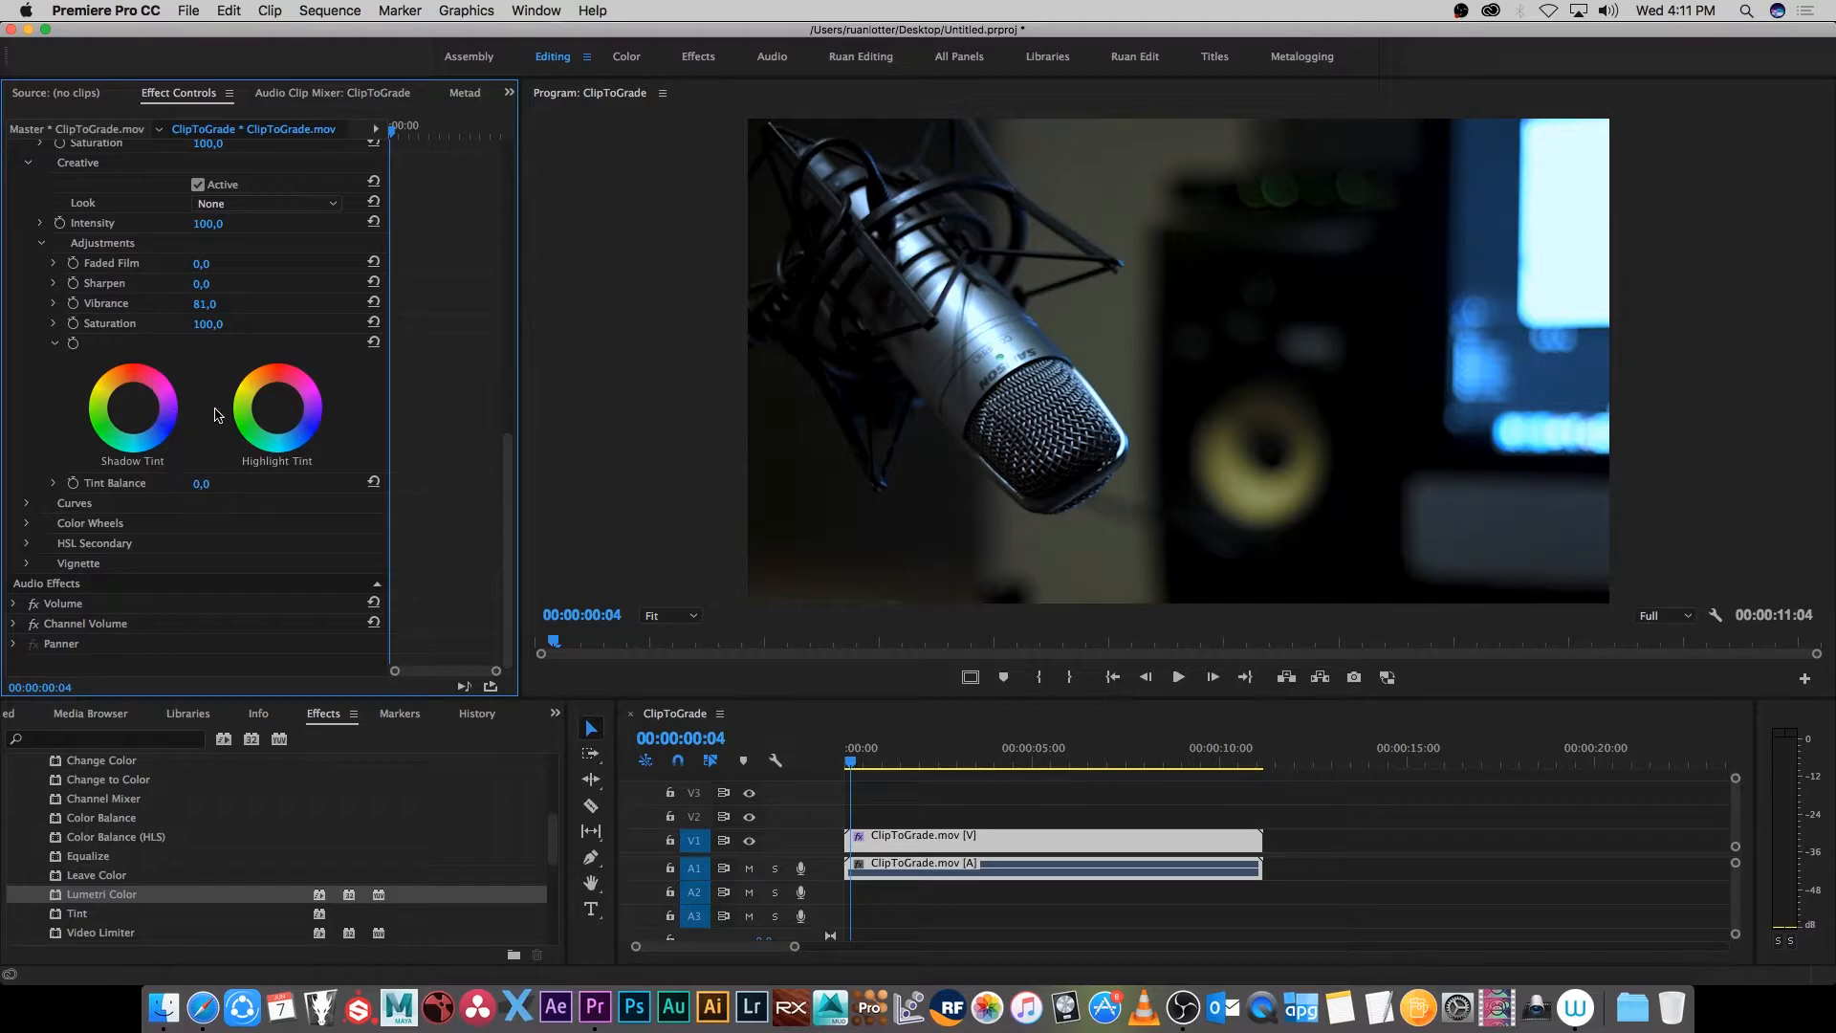
pyautogui.click(26, 503)
pyautogui.scroll(-1, 508, 451)
pyautogui.scroll(-5, 508, 451)
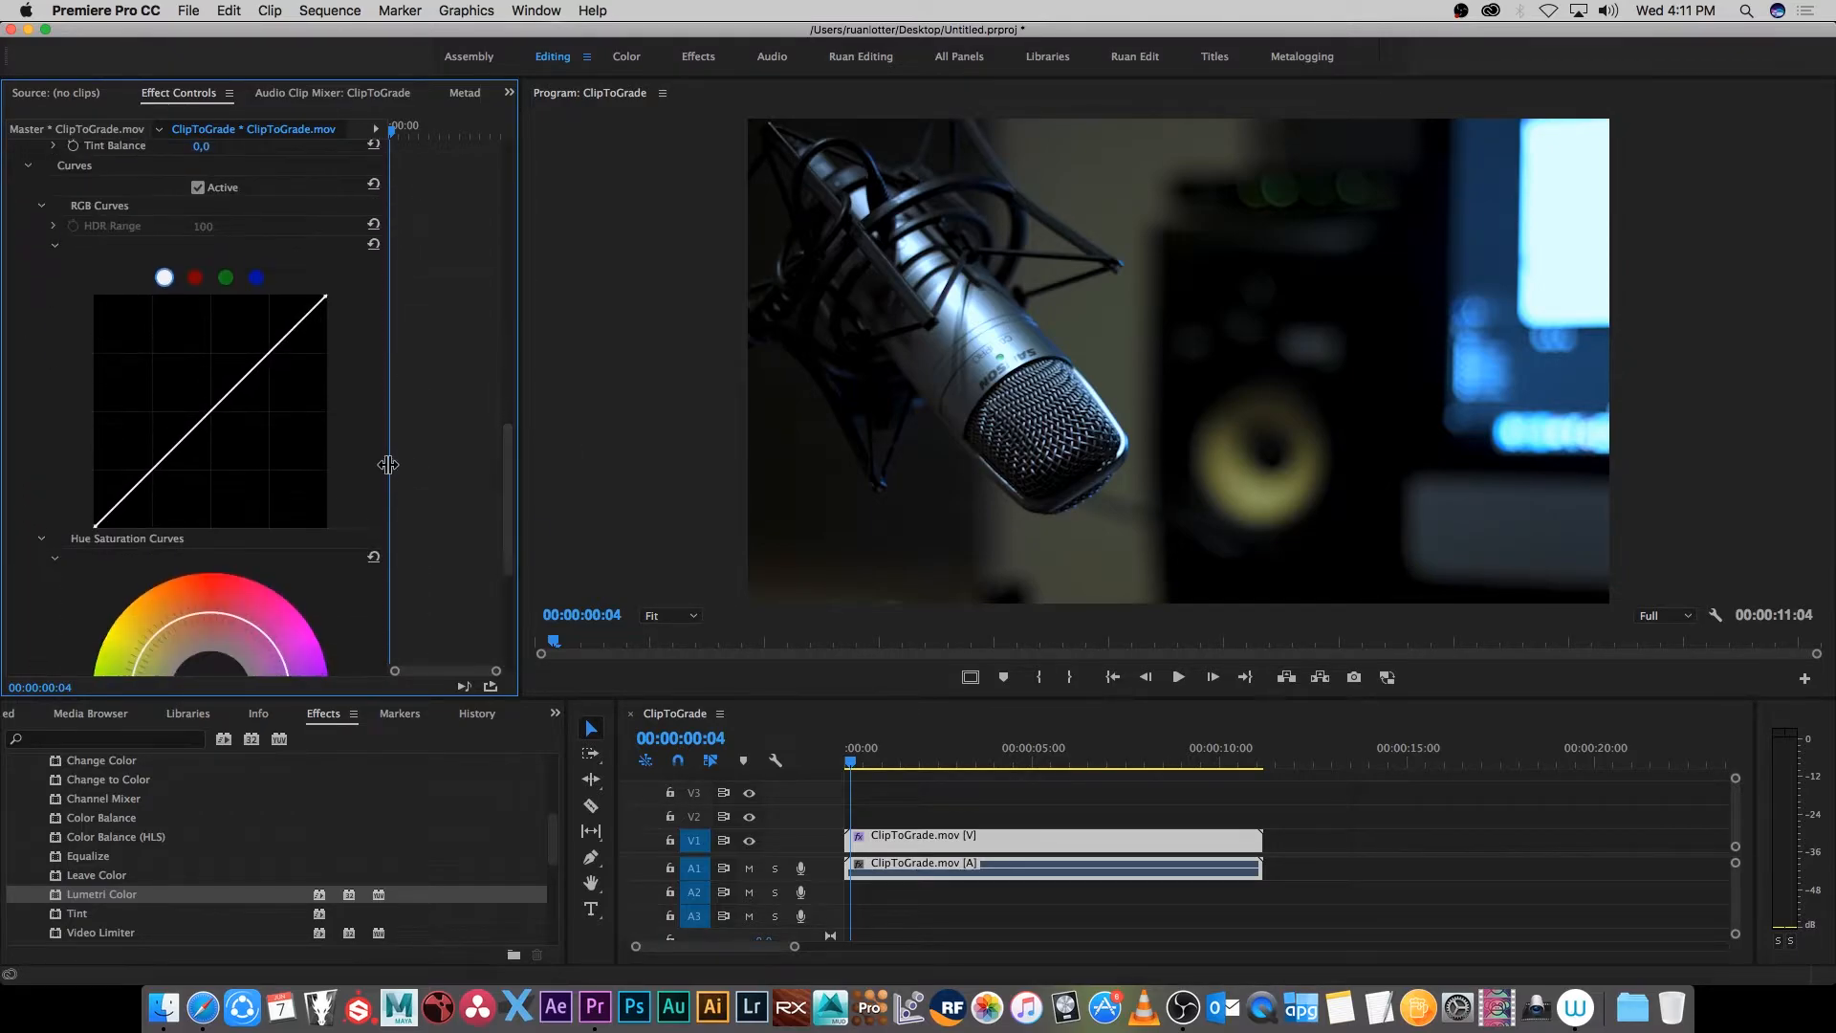
pyautogui.click(195, 277)
pyautogui.moveTo(214, 407); pyautogui.dragTo(194, 371)
pyautogui.click(373, 245)
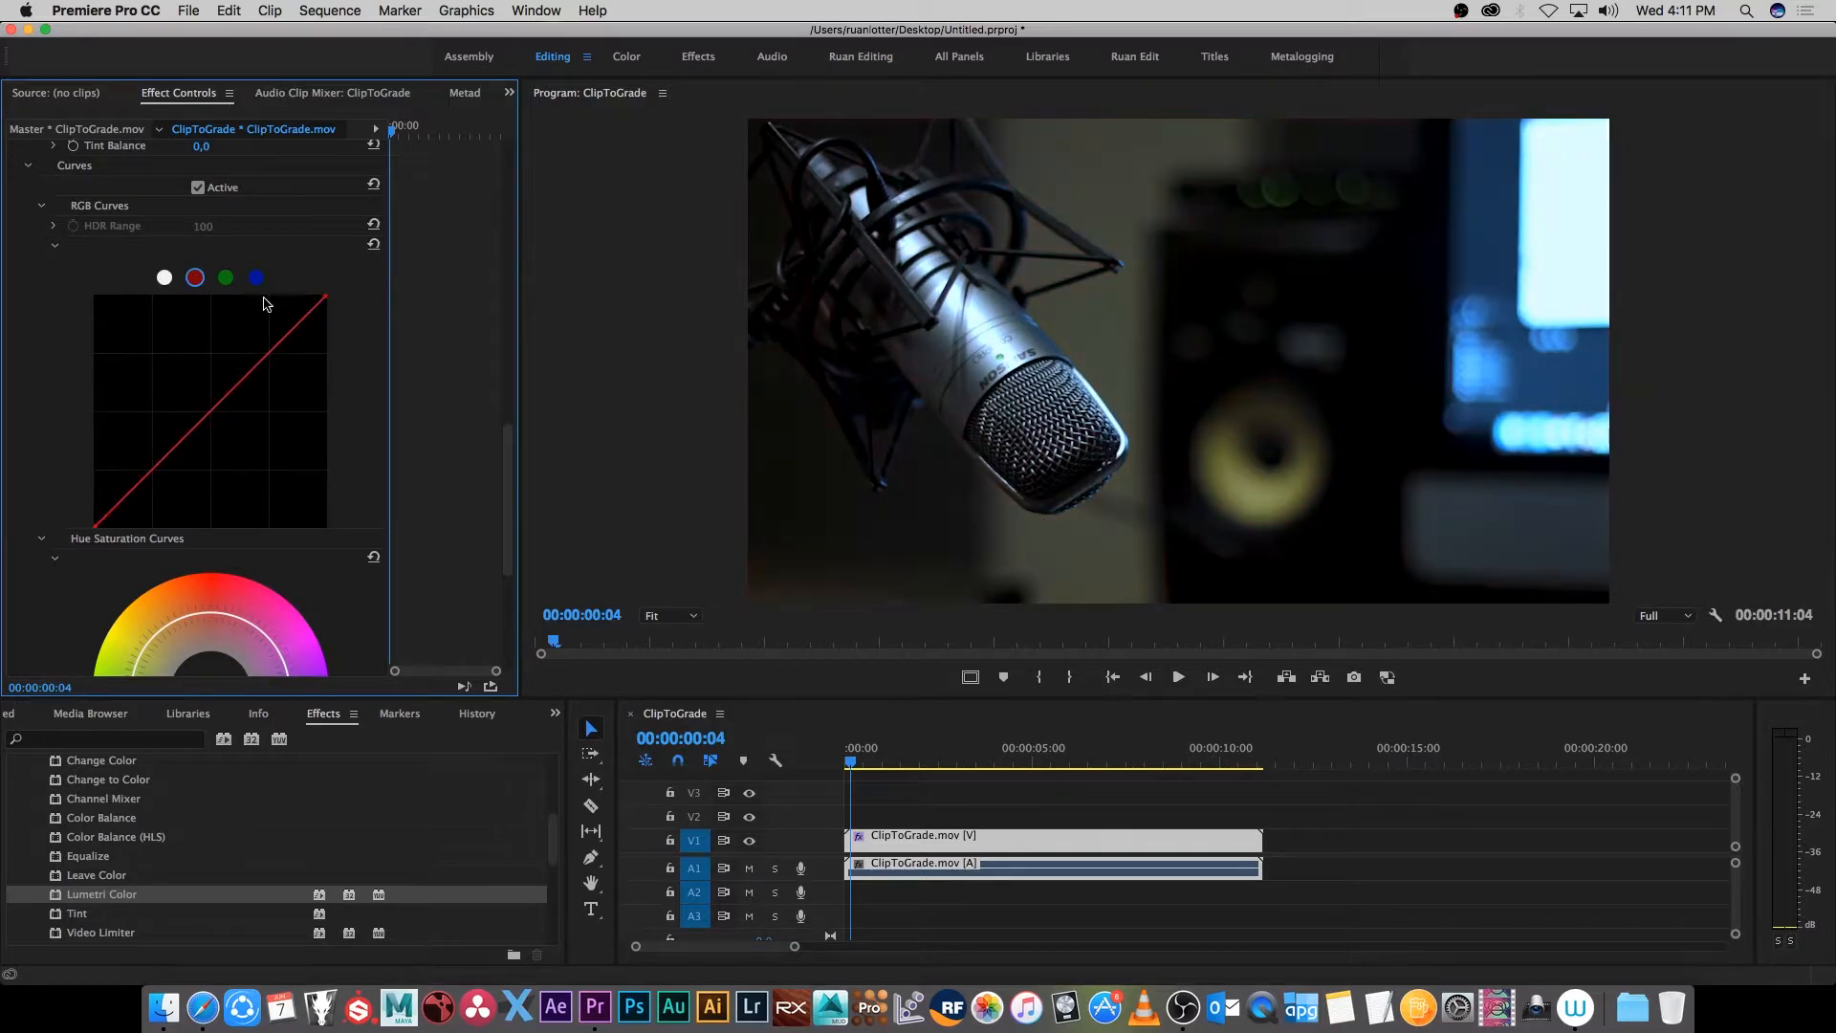
pyautogui.scroll(2, 508, 440)
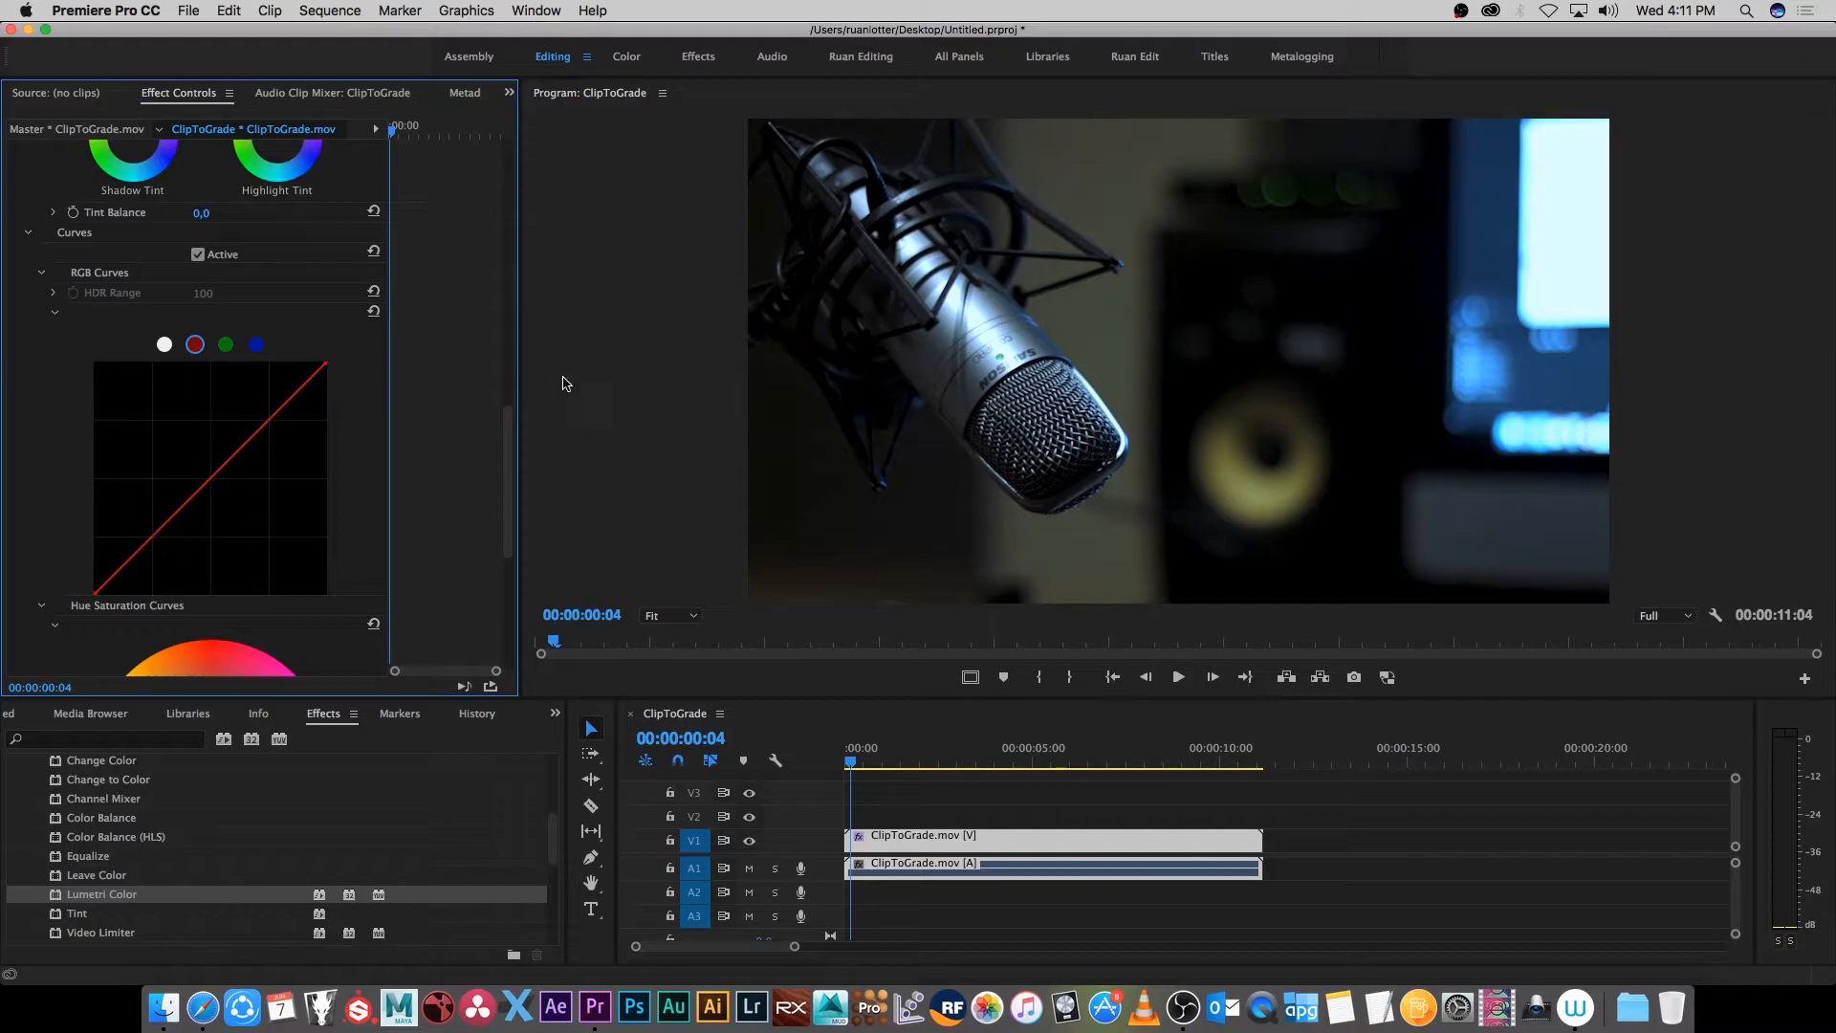
pyautogui.scroll(1, 508, 428)
pyautogui.click(34, 290)
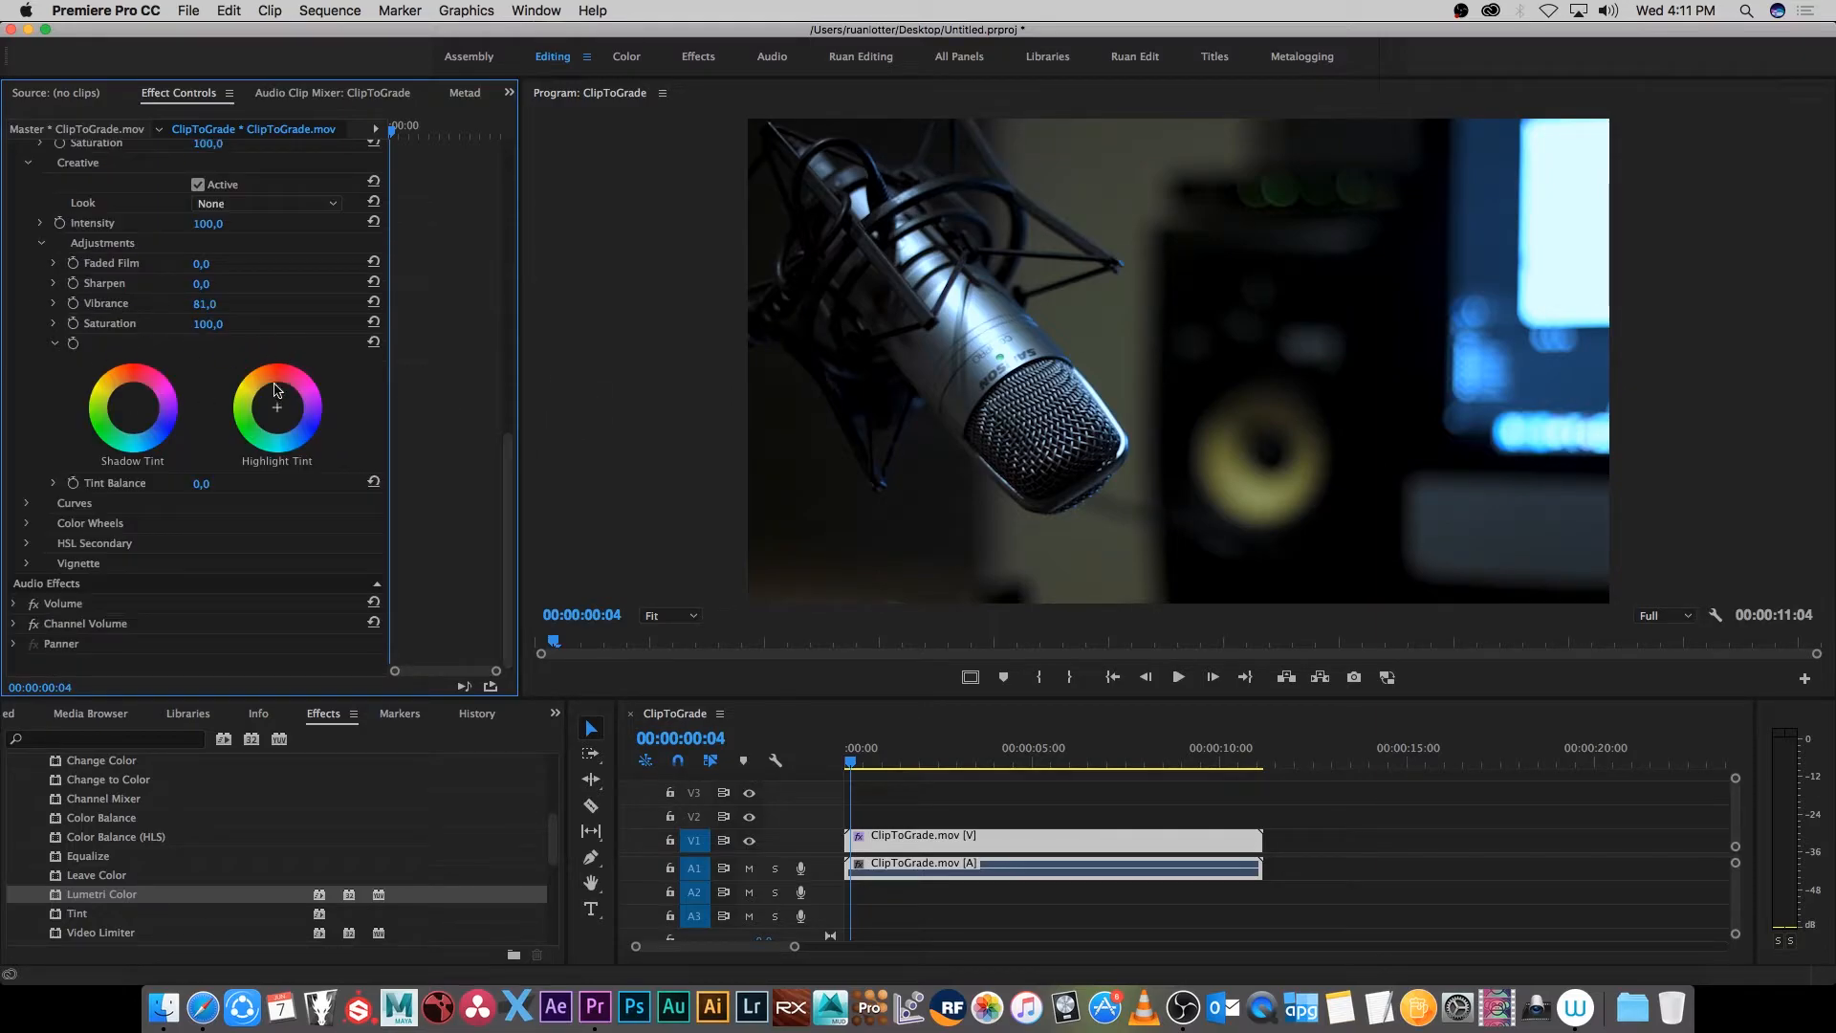
# - Try tinting the shadows blue with the Shadows color wheel and reset the wheel to neutral
pyautogui.click(25, 524)
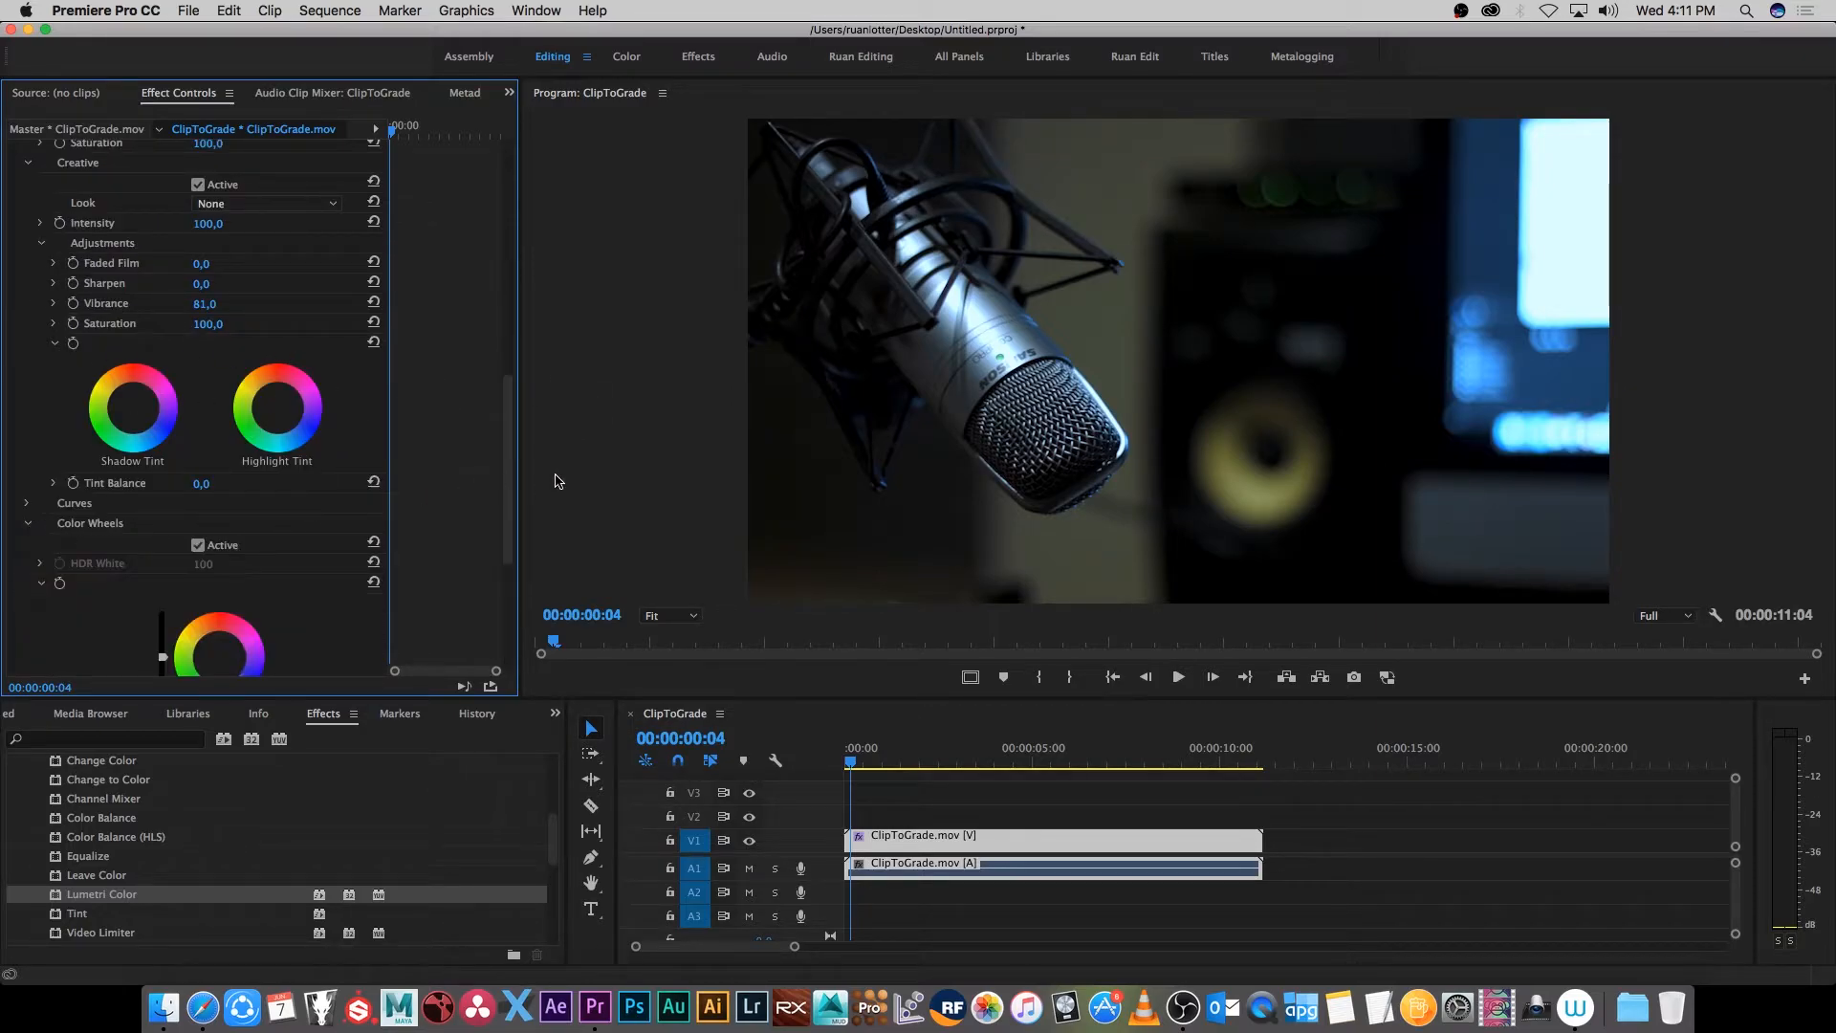
pyautogui.scroll(-5, 493, 571)
pyautogui.scroll(1, 214, 375)
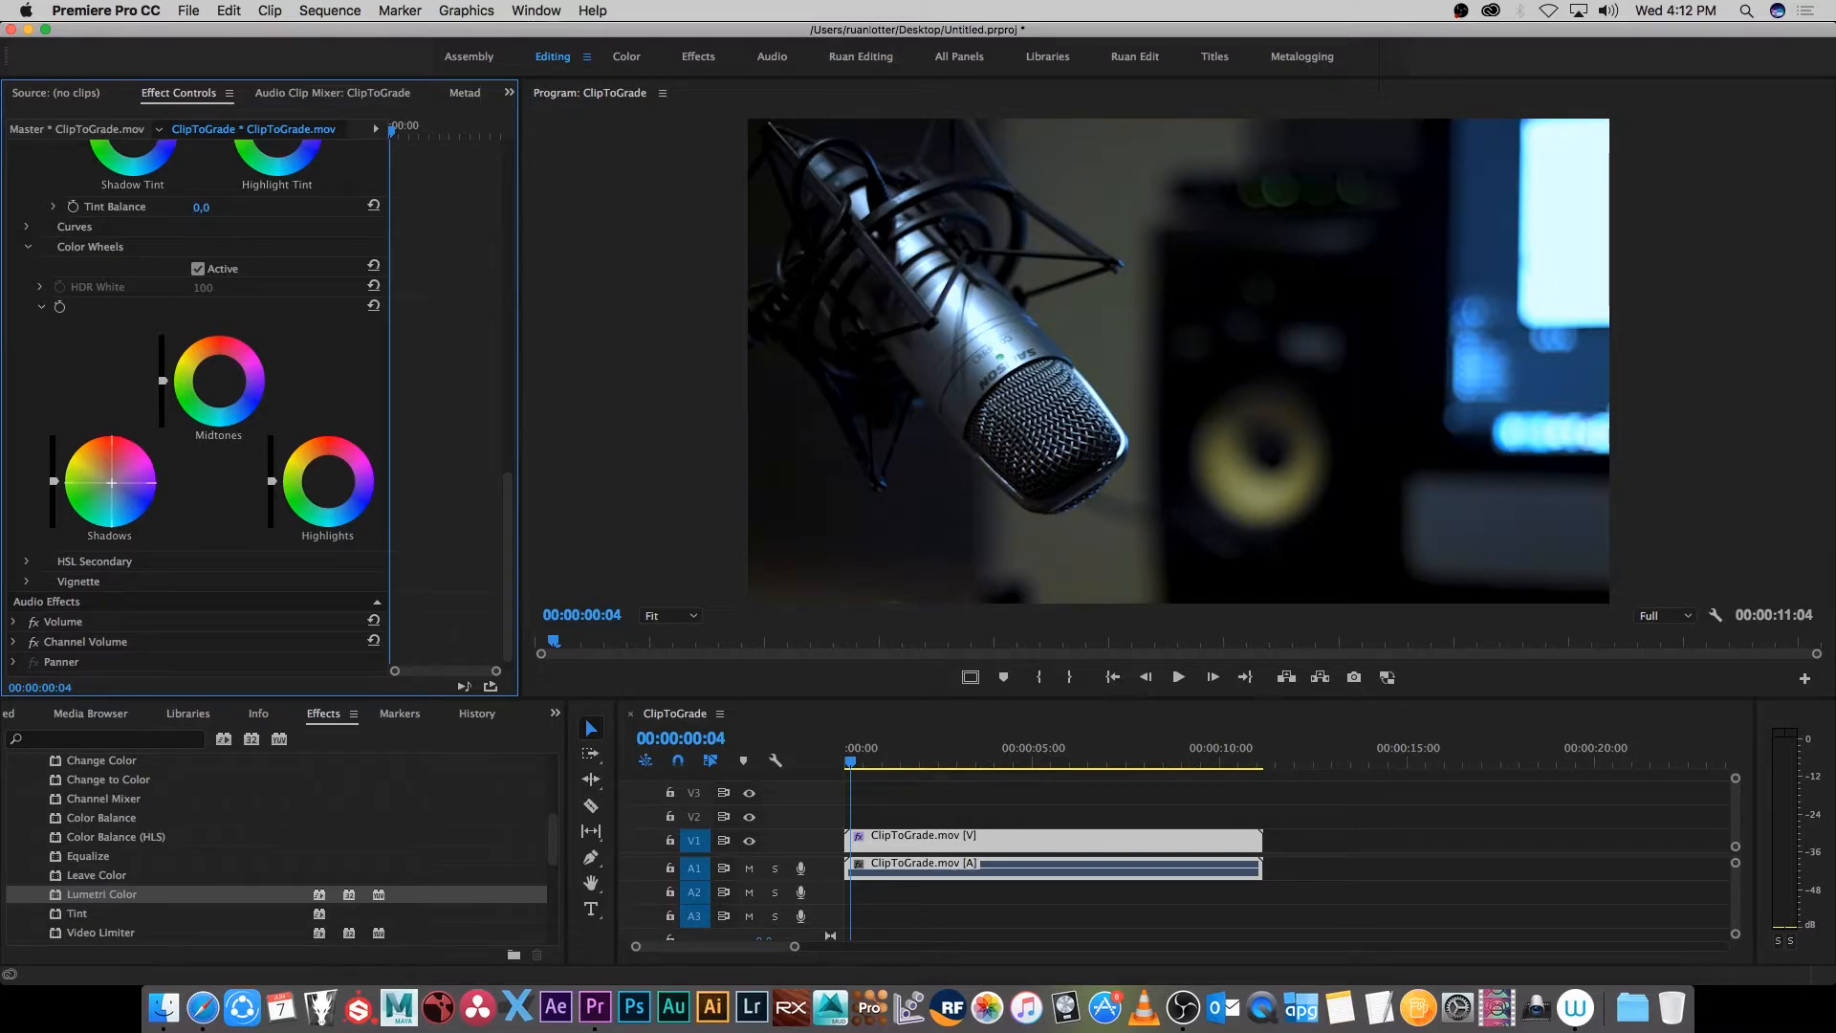
pyautogui.moveTo(111, 482); pyautogui.dragTo(119, 491)
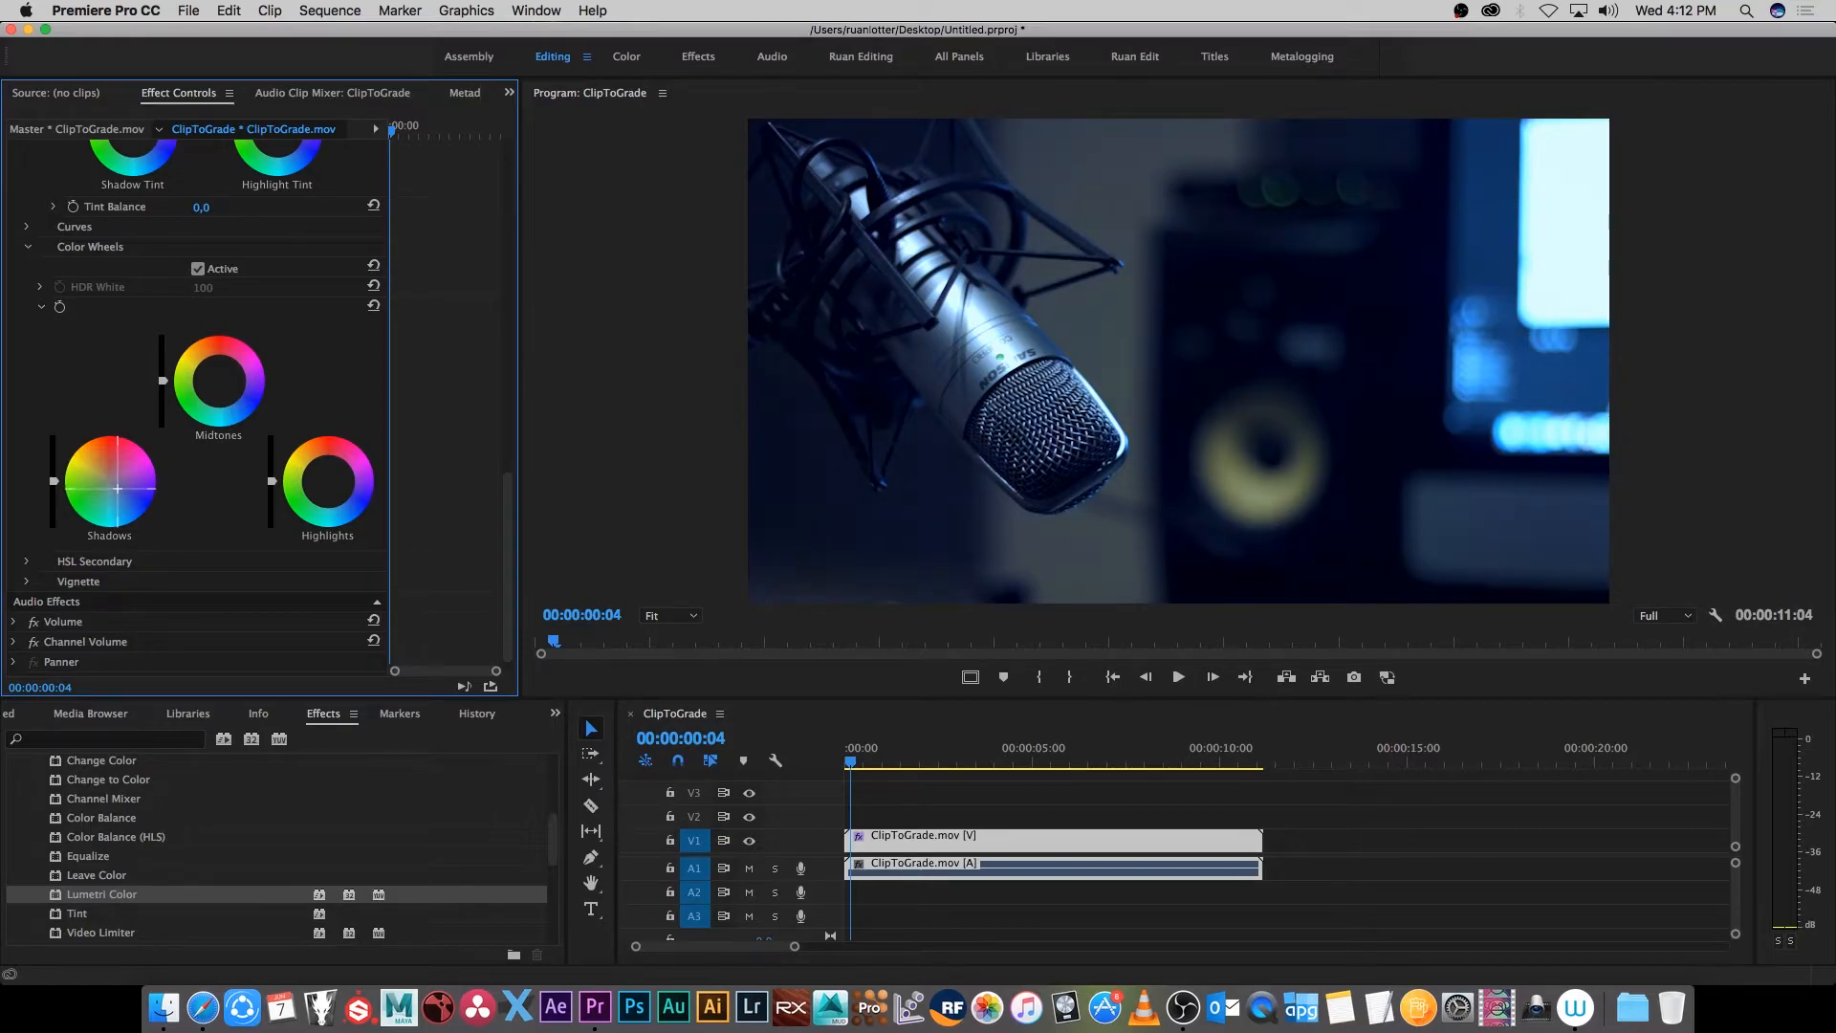
pyautogui.doubleClick(112, 481)
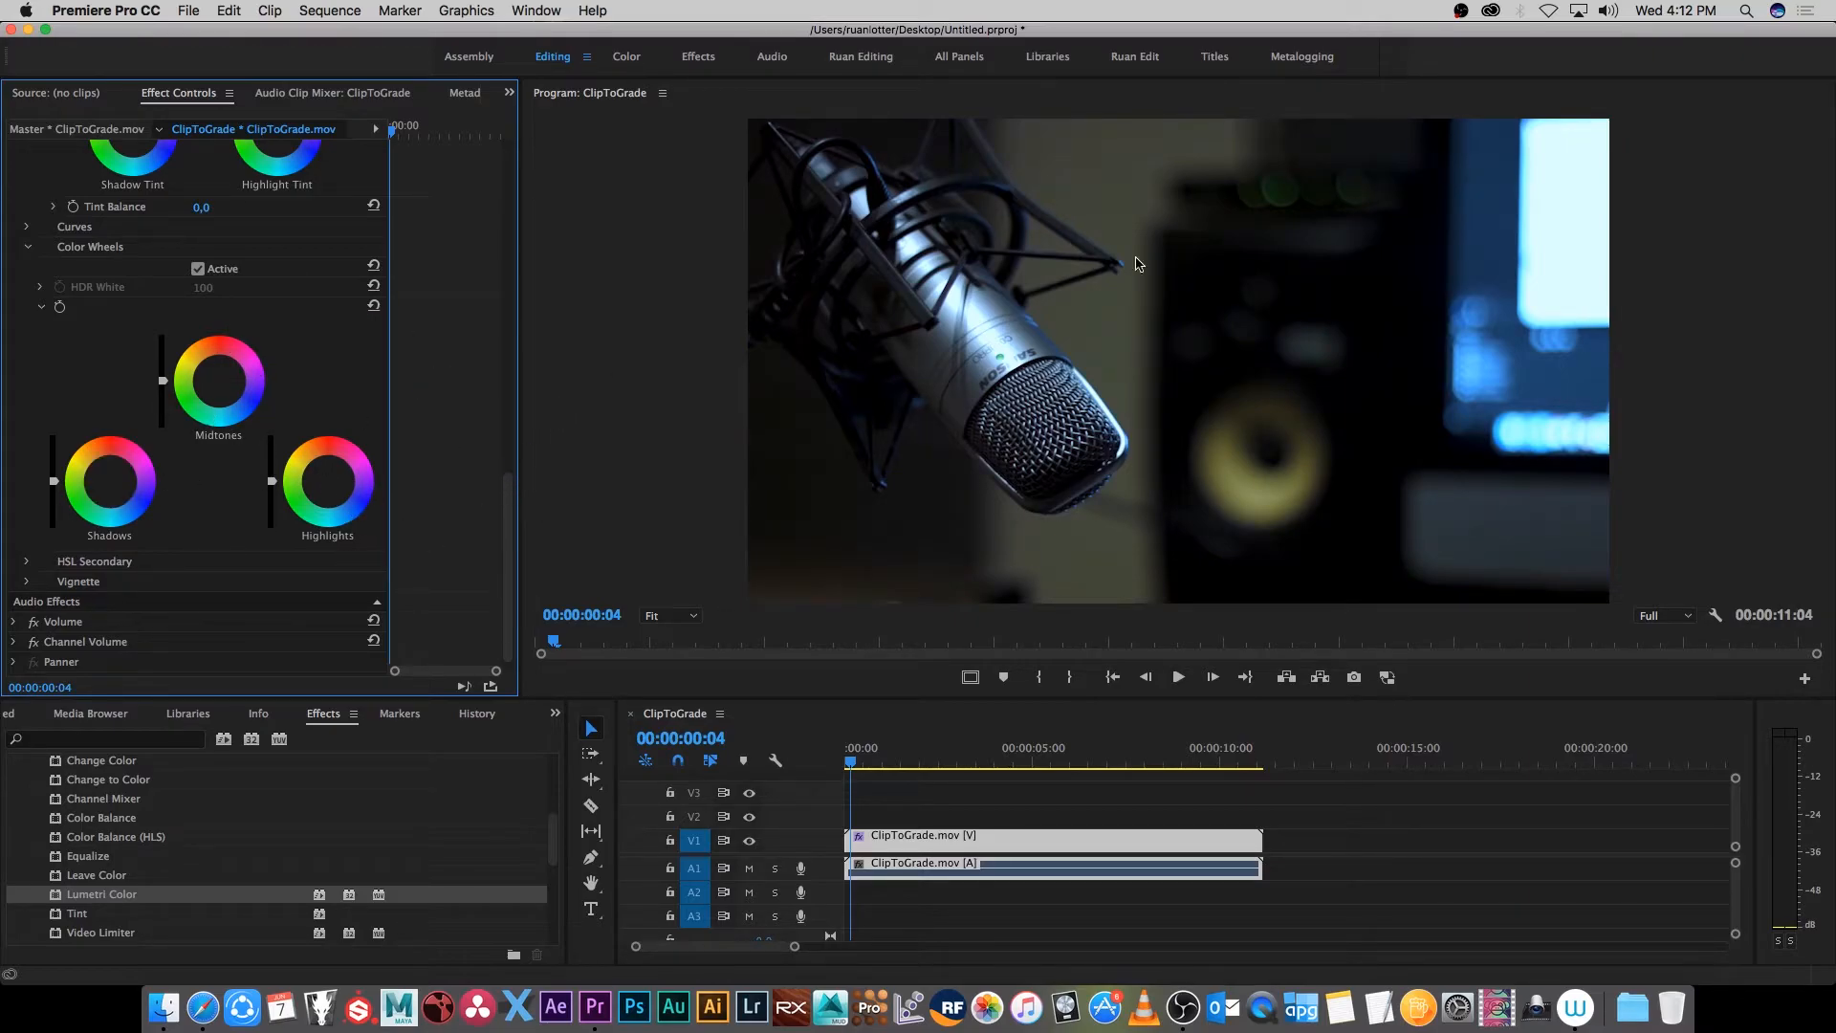
# - Set the Lumetri vignette amount to -2
pyautogui.scroll(-1, 513, 500)
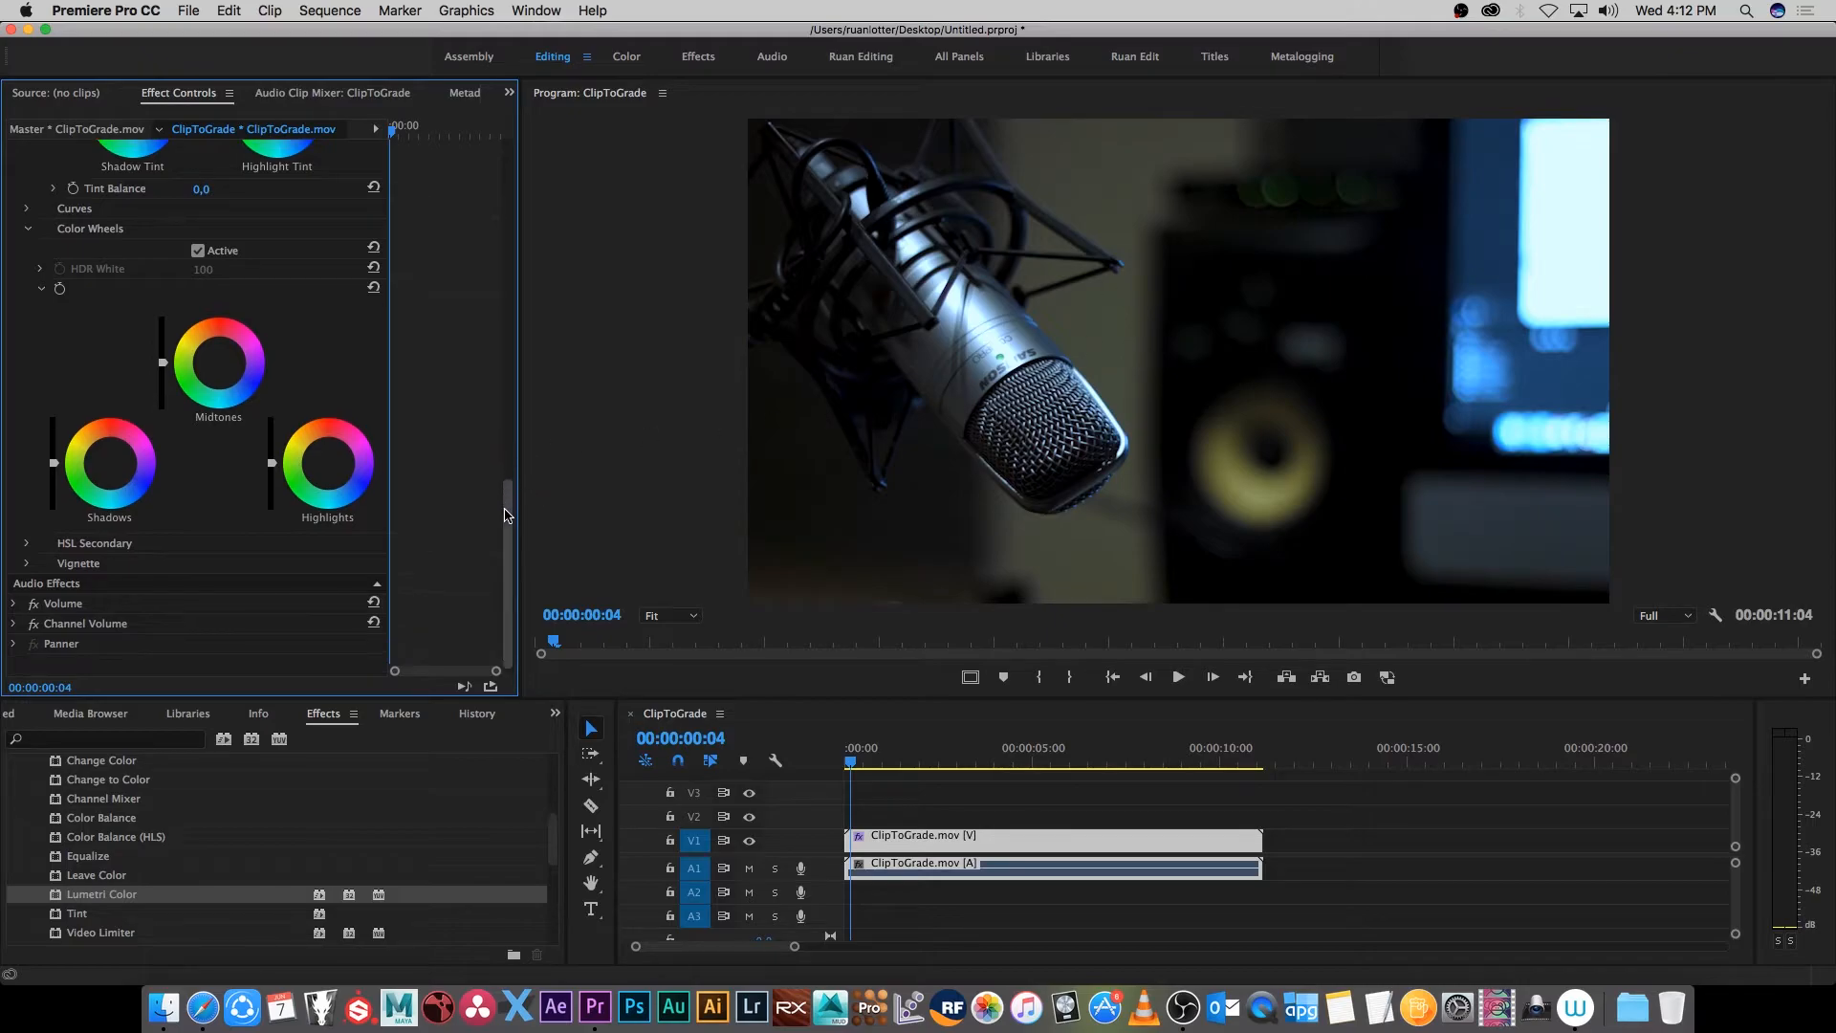
pyautogui.click(27, 563)
pyautogui.scroll(-3, 59, 518)
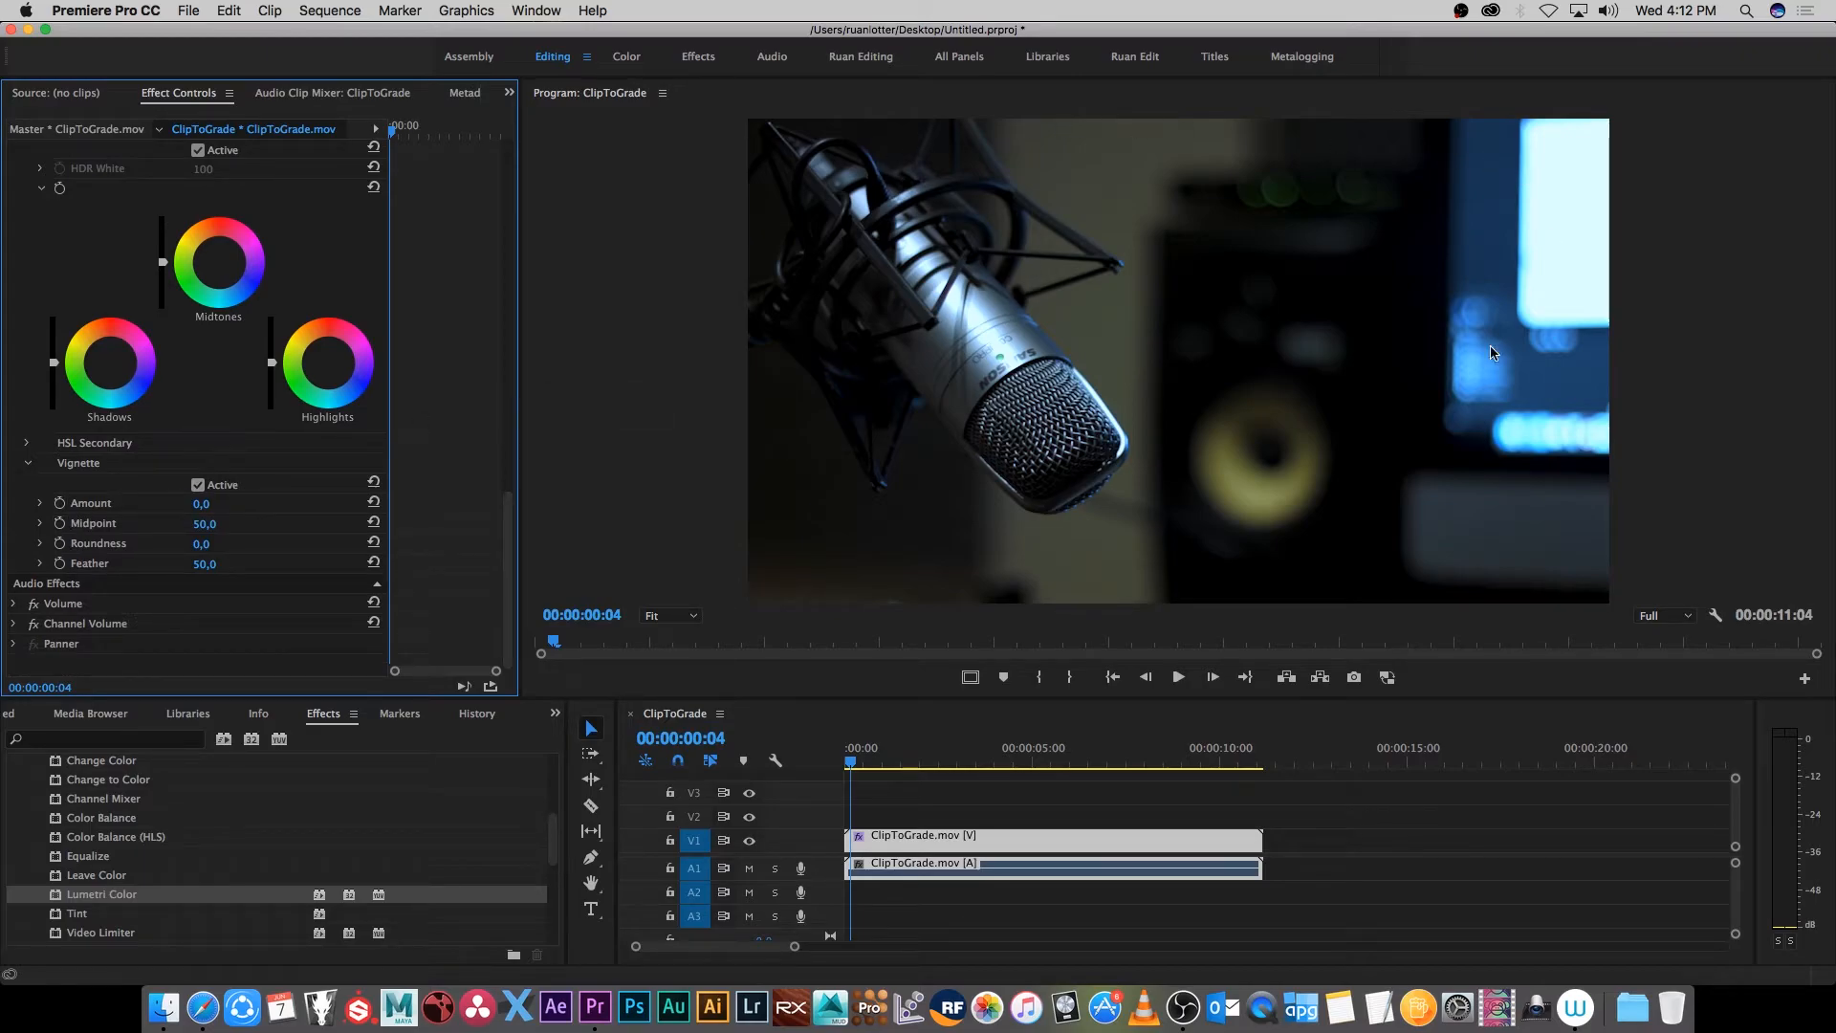
pyautogui.click(200, 505)
pyautogui.write('-2')
pyautogui.press('Return')
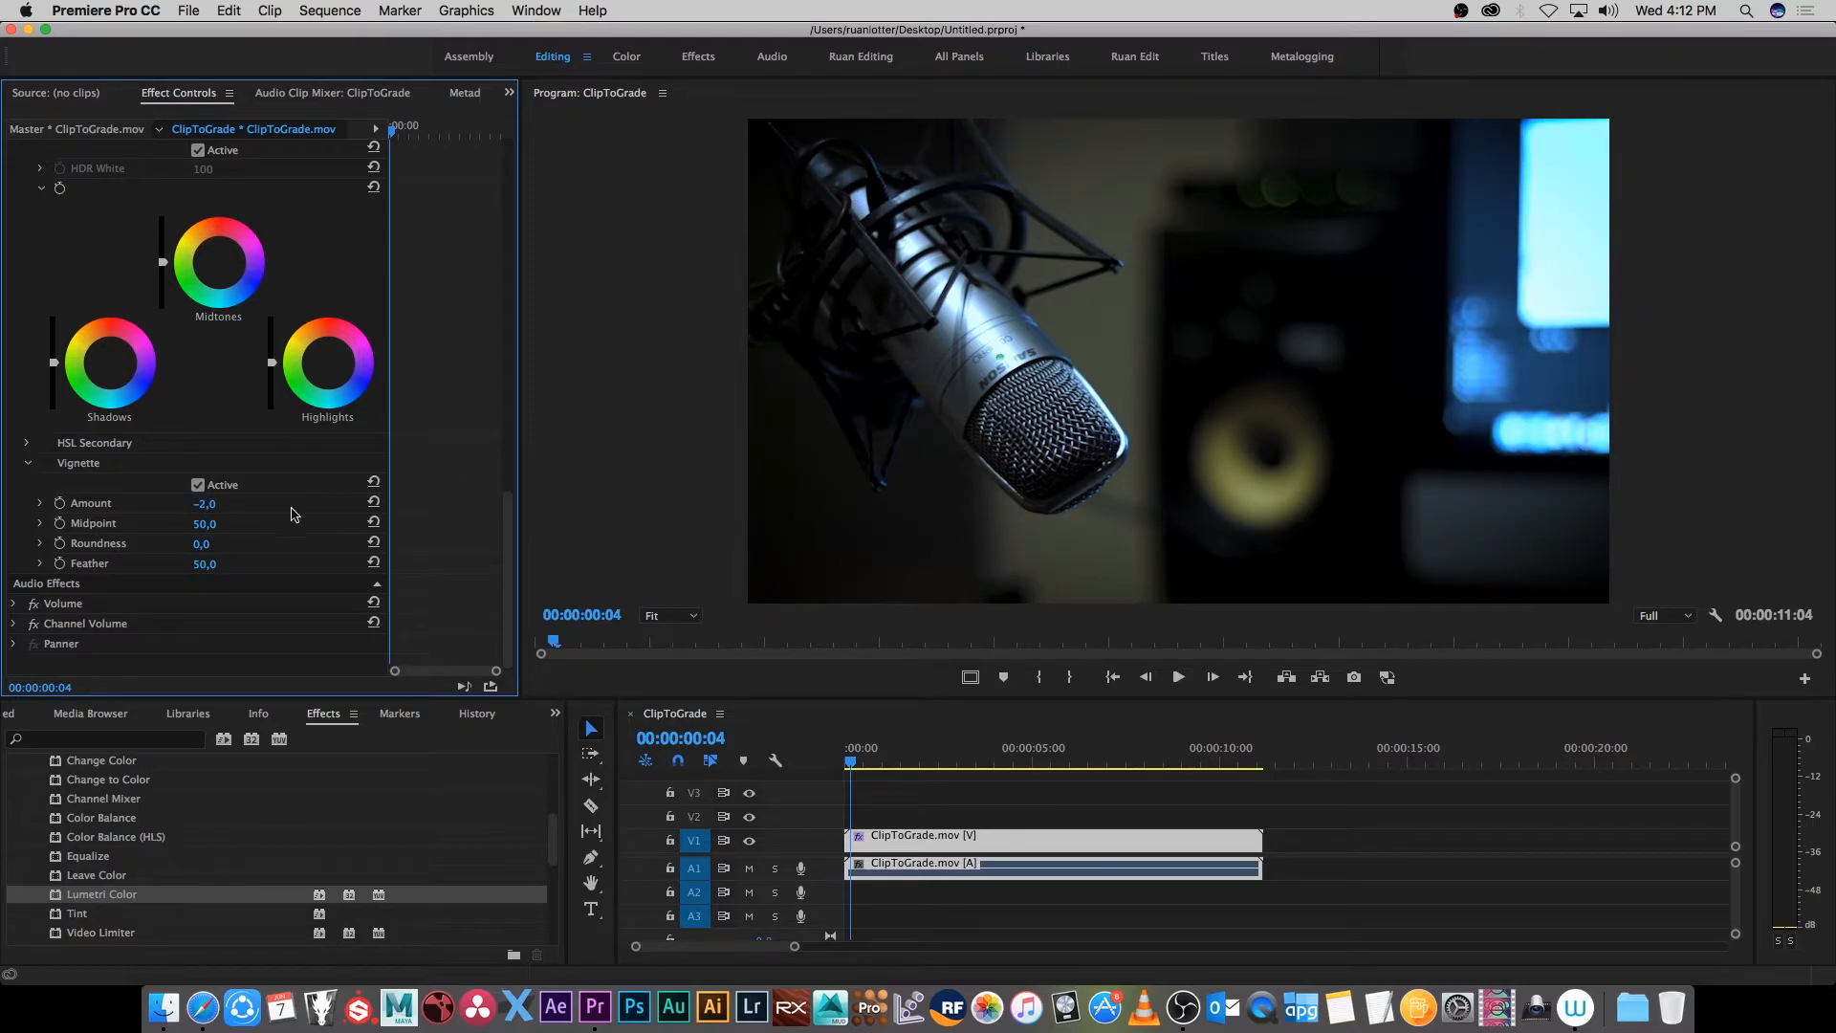
# - Try different vignette shapes, ending with Midpoint 50, Roundness 2 and Feather 82
pyautogui.click(204, 524)
pyautogui.write('85')
pyautogui.press('Return')
pyautogui.moveTo(204, 523)
pyautogui.mouseDown()
pyautogui.moveTo(123, 523)
pyautogui.moveTo(219, 523)
pyautogui.moveTo(157, 523)
pyautogui.moveTo(188, 501)
pyautogui.mouseUp()
pyautogui.moveTo(202, 543); pyautogui.dragTo(163, 562)
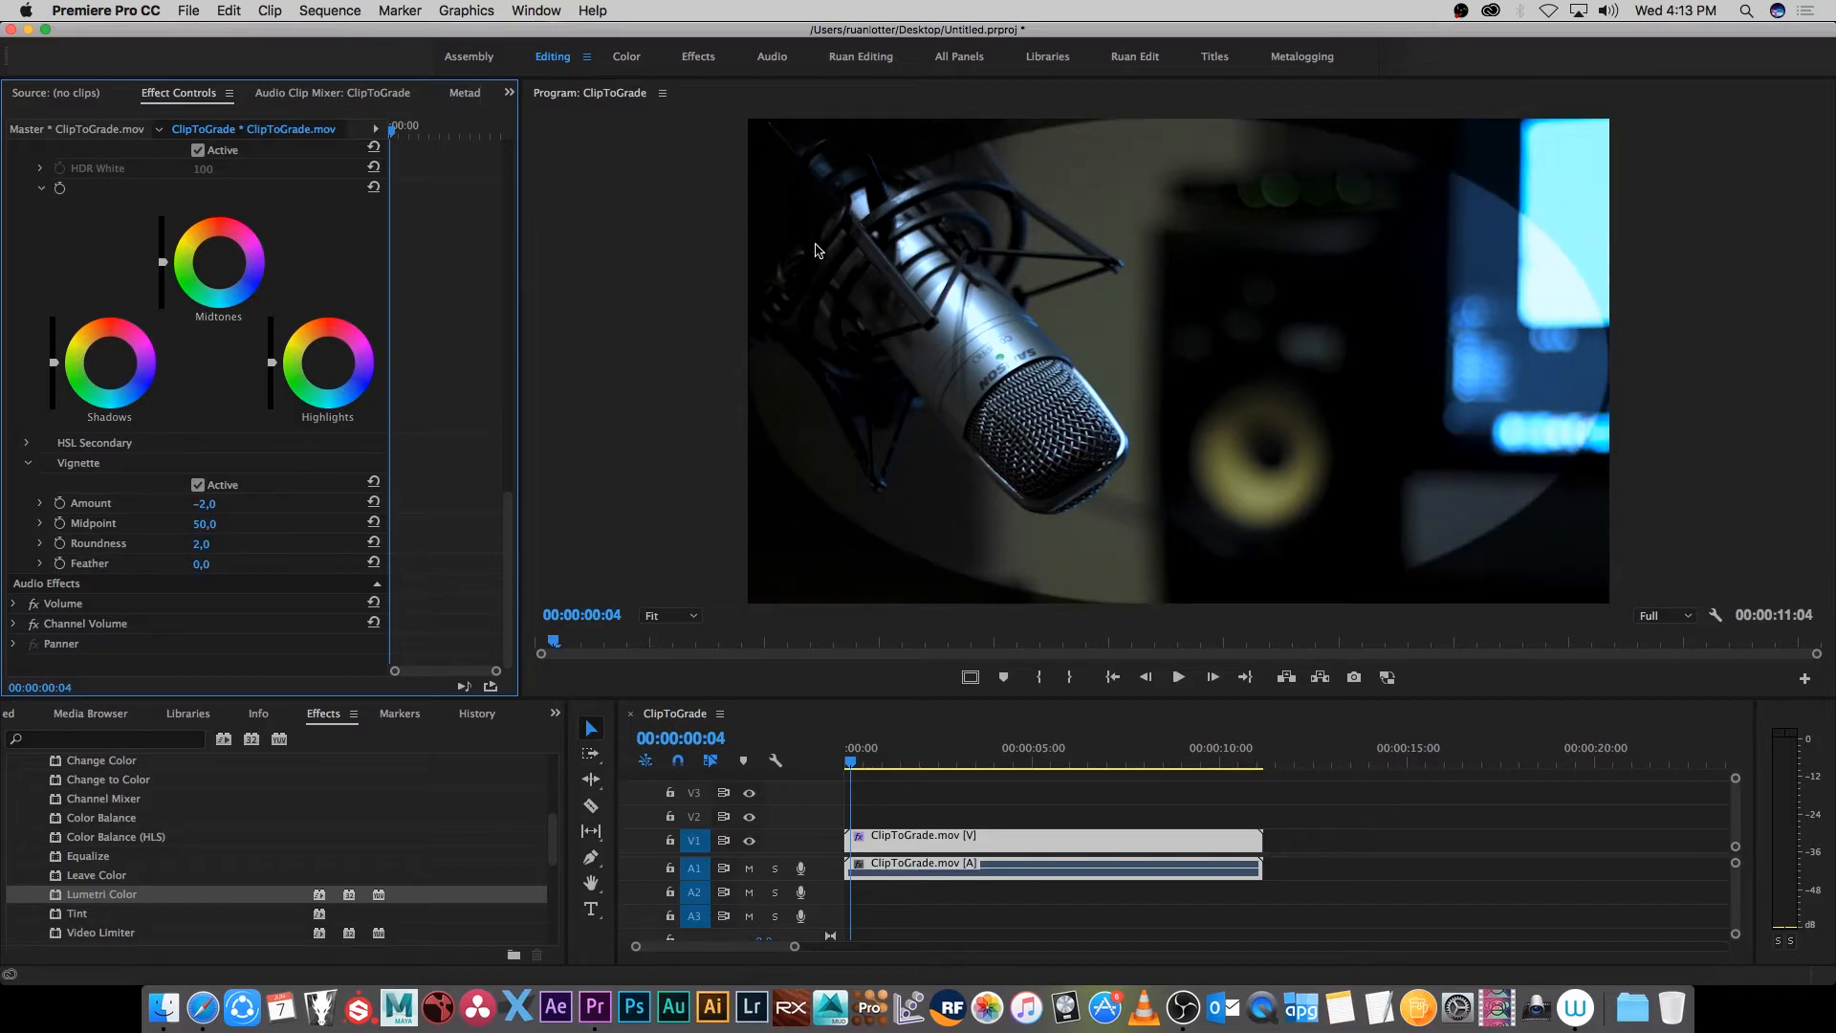
pyautogui.moveTo(195, 564); pyautogui.dragTo(275, 562)
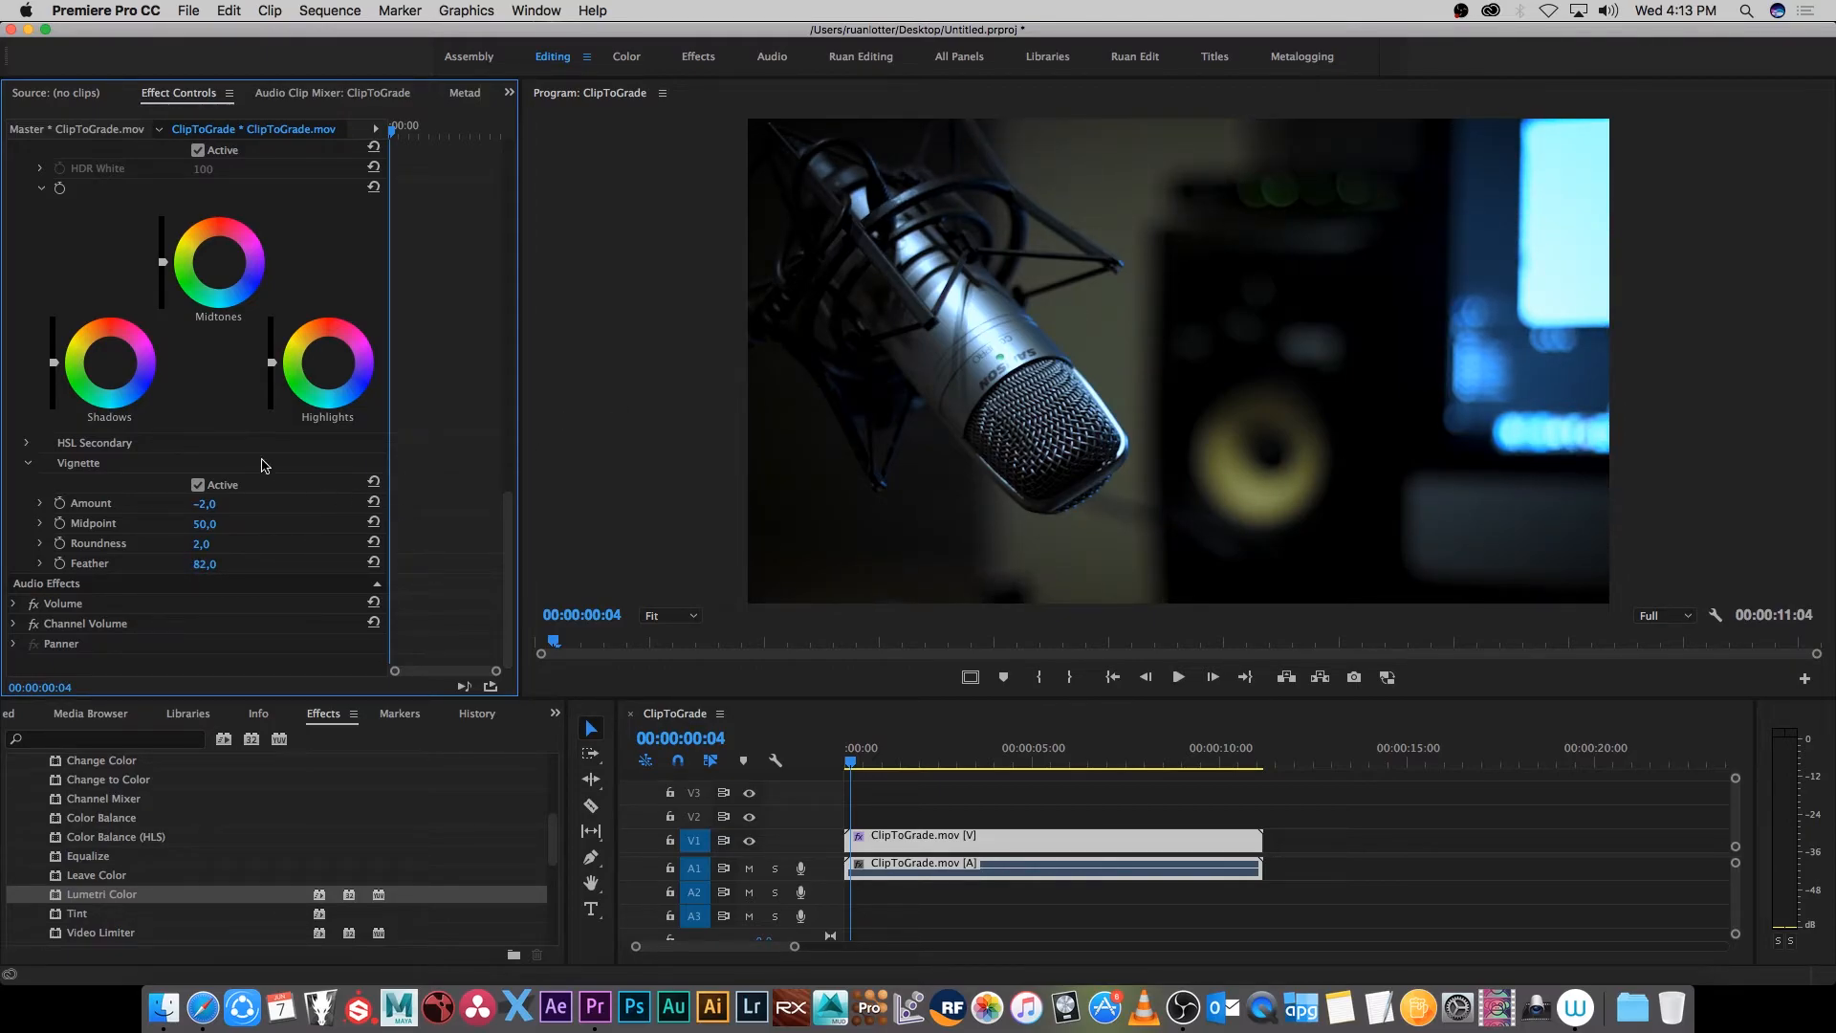
# - Compare the image before and after by switching the vignette and the whole Lumetri Color effect off and on again
pyautogui.click(198, 485)
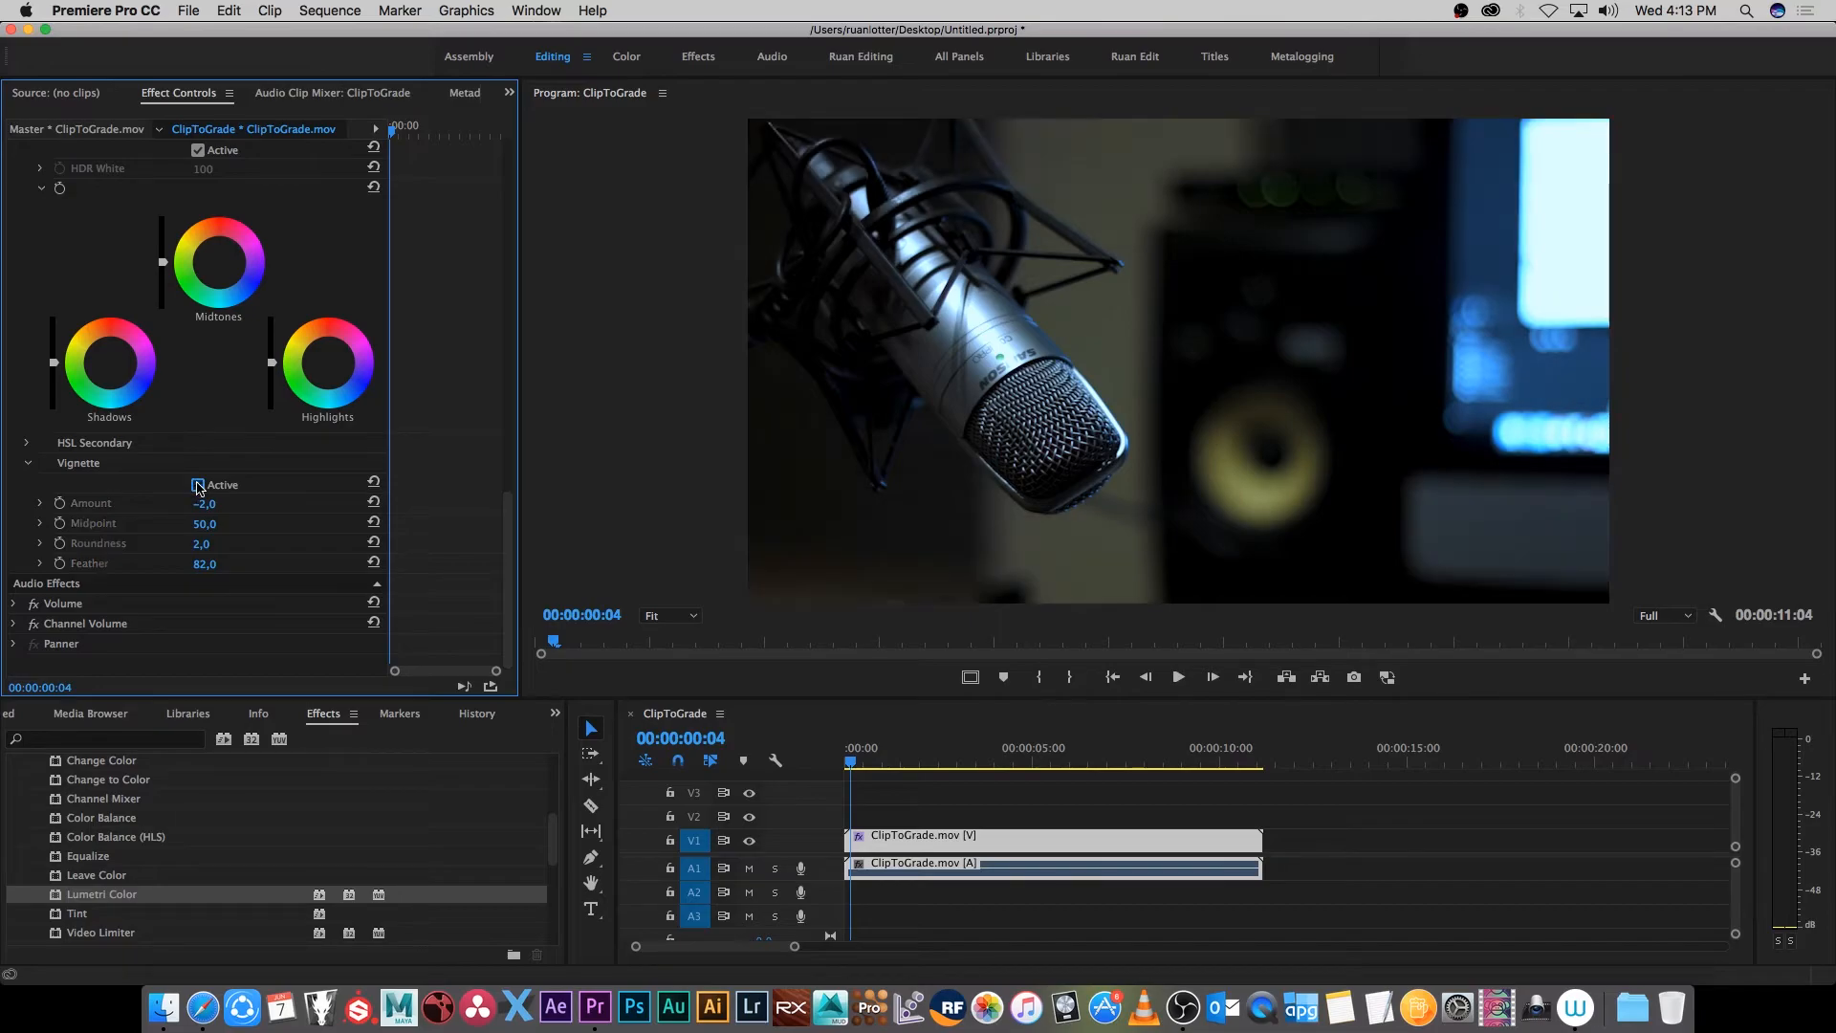
pyautogui.click(198, 485)
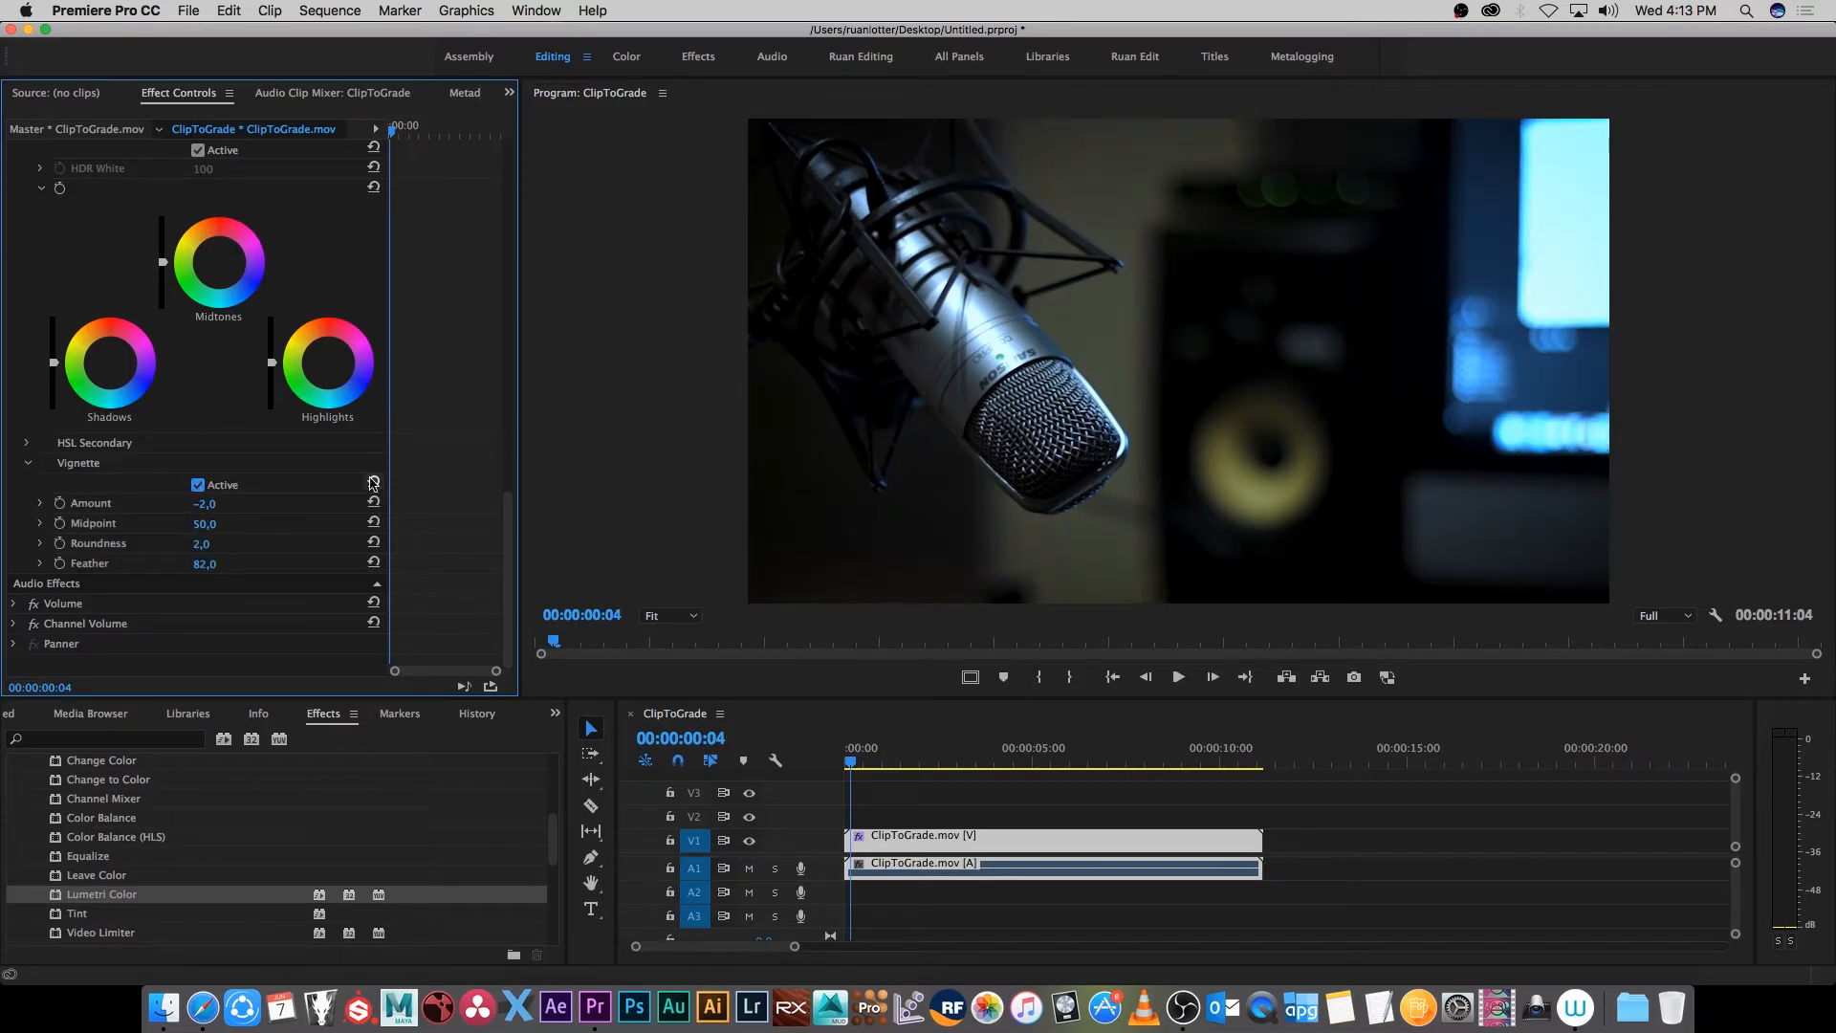
pyautogui.scroll(15, 488, 531)
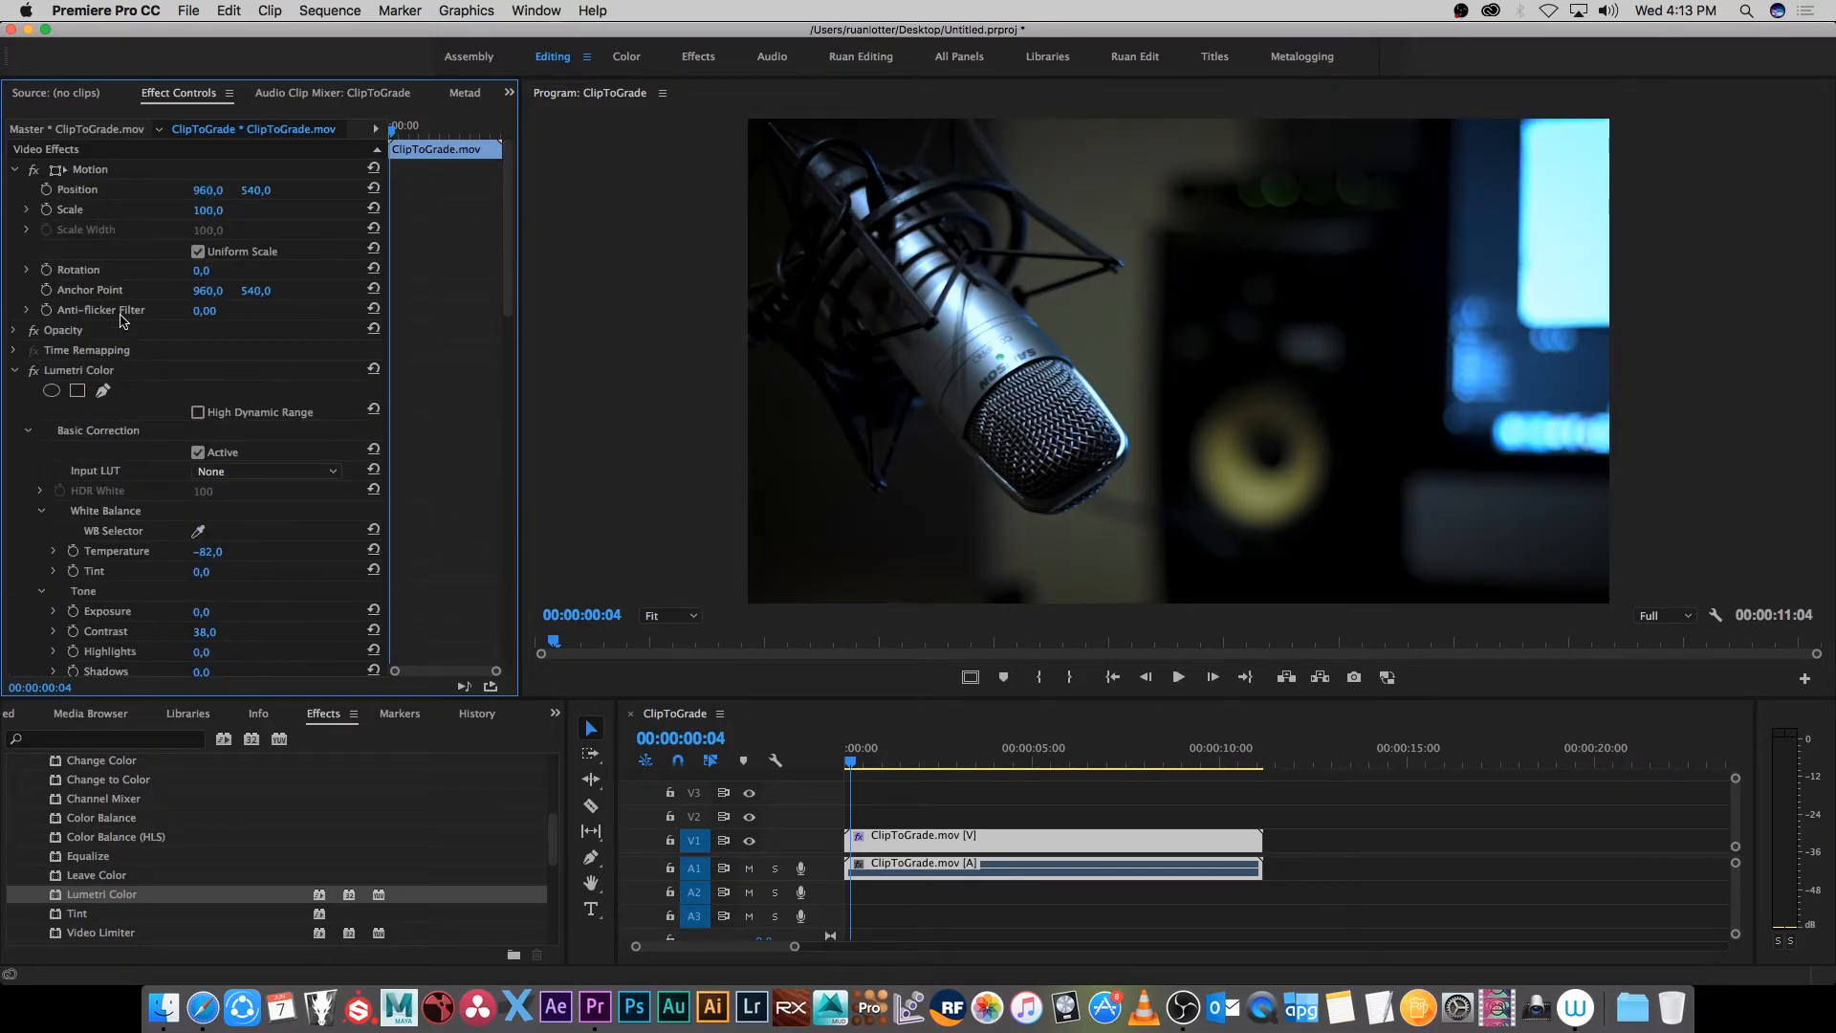
pyautogui.click(34, 372)
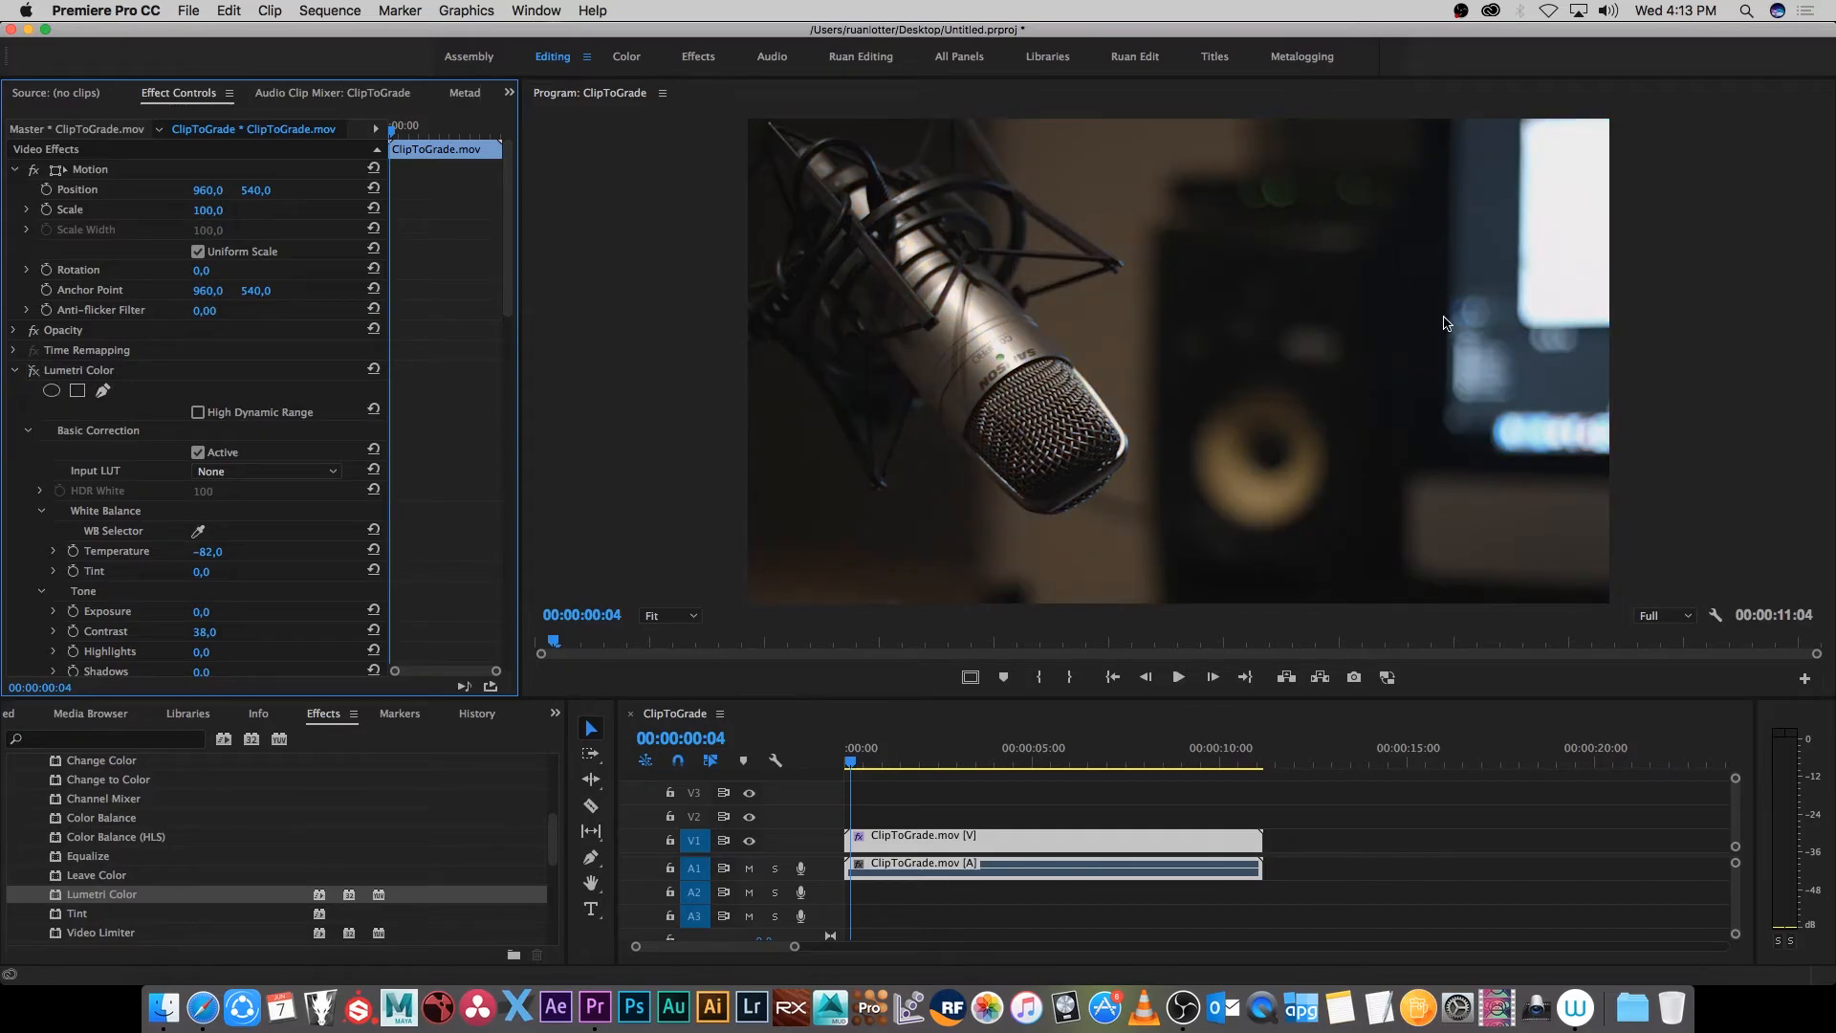
pyautogui.click(36, 371)
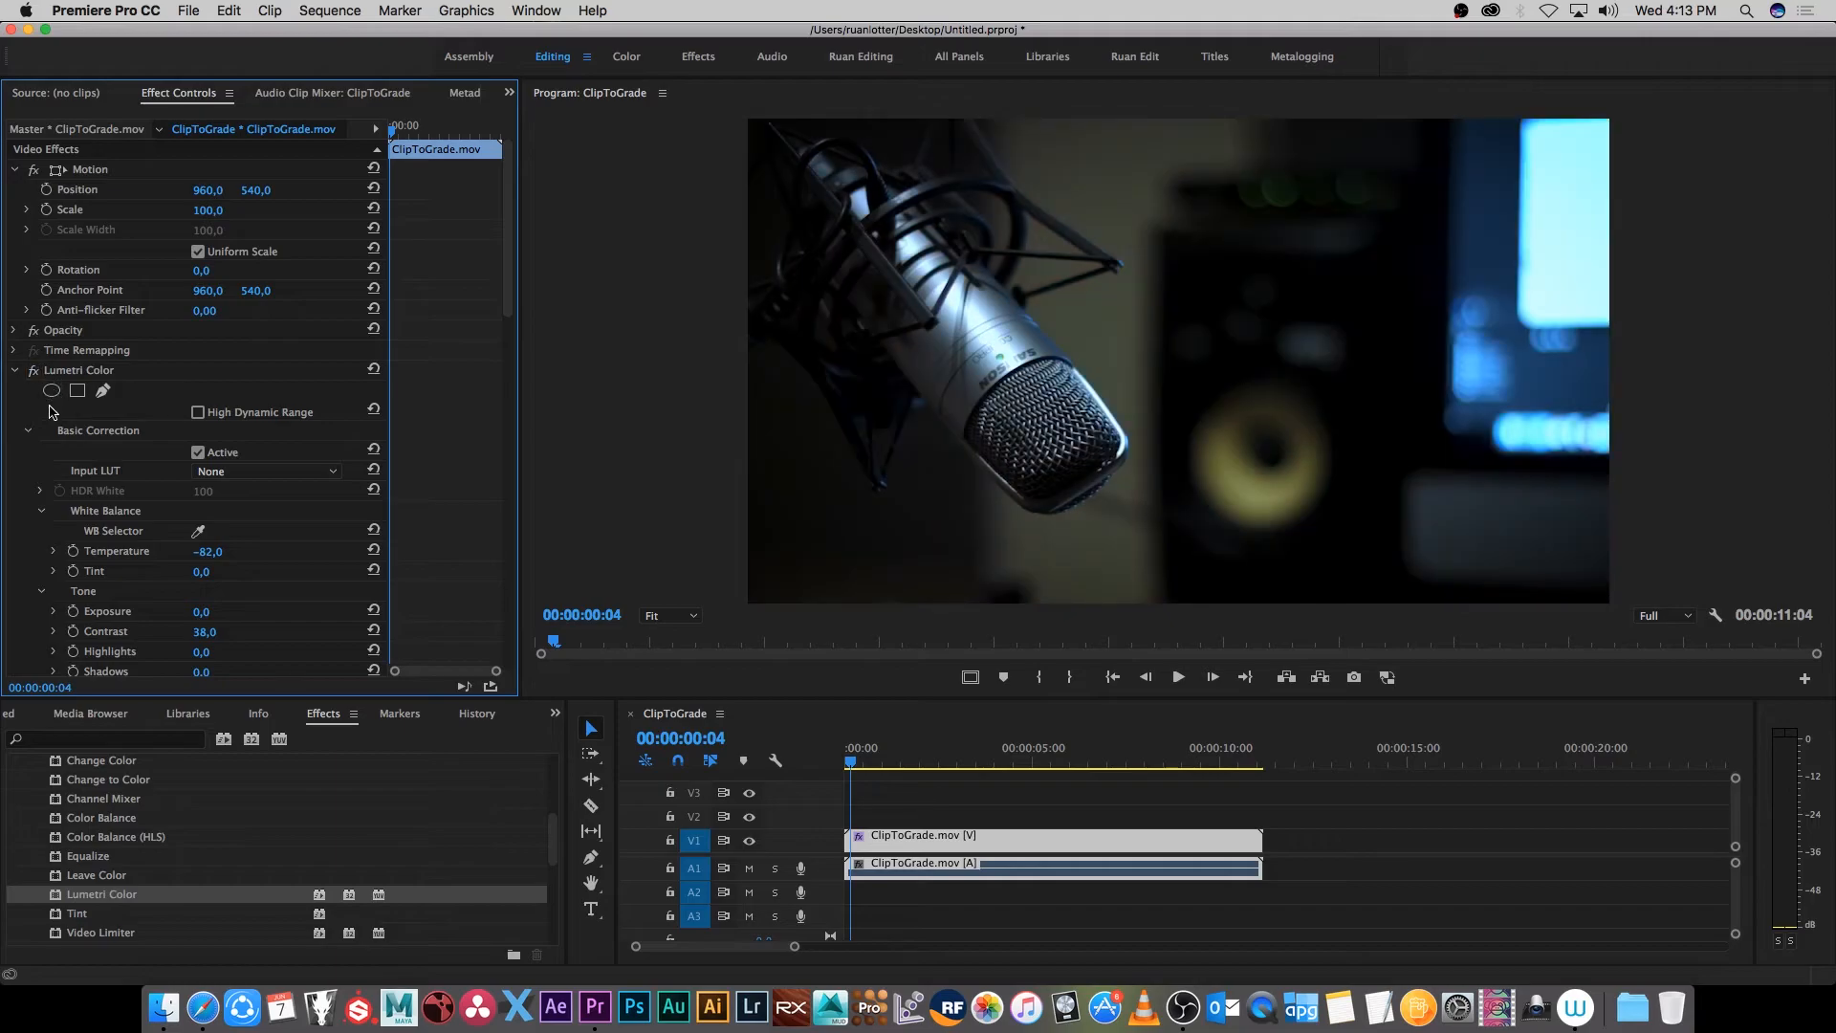
pyautogui.scroll(-3, 206, 388)
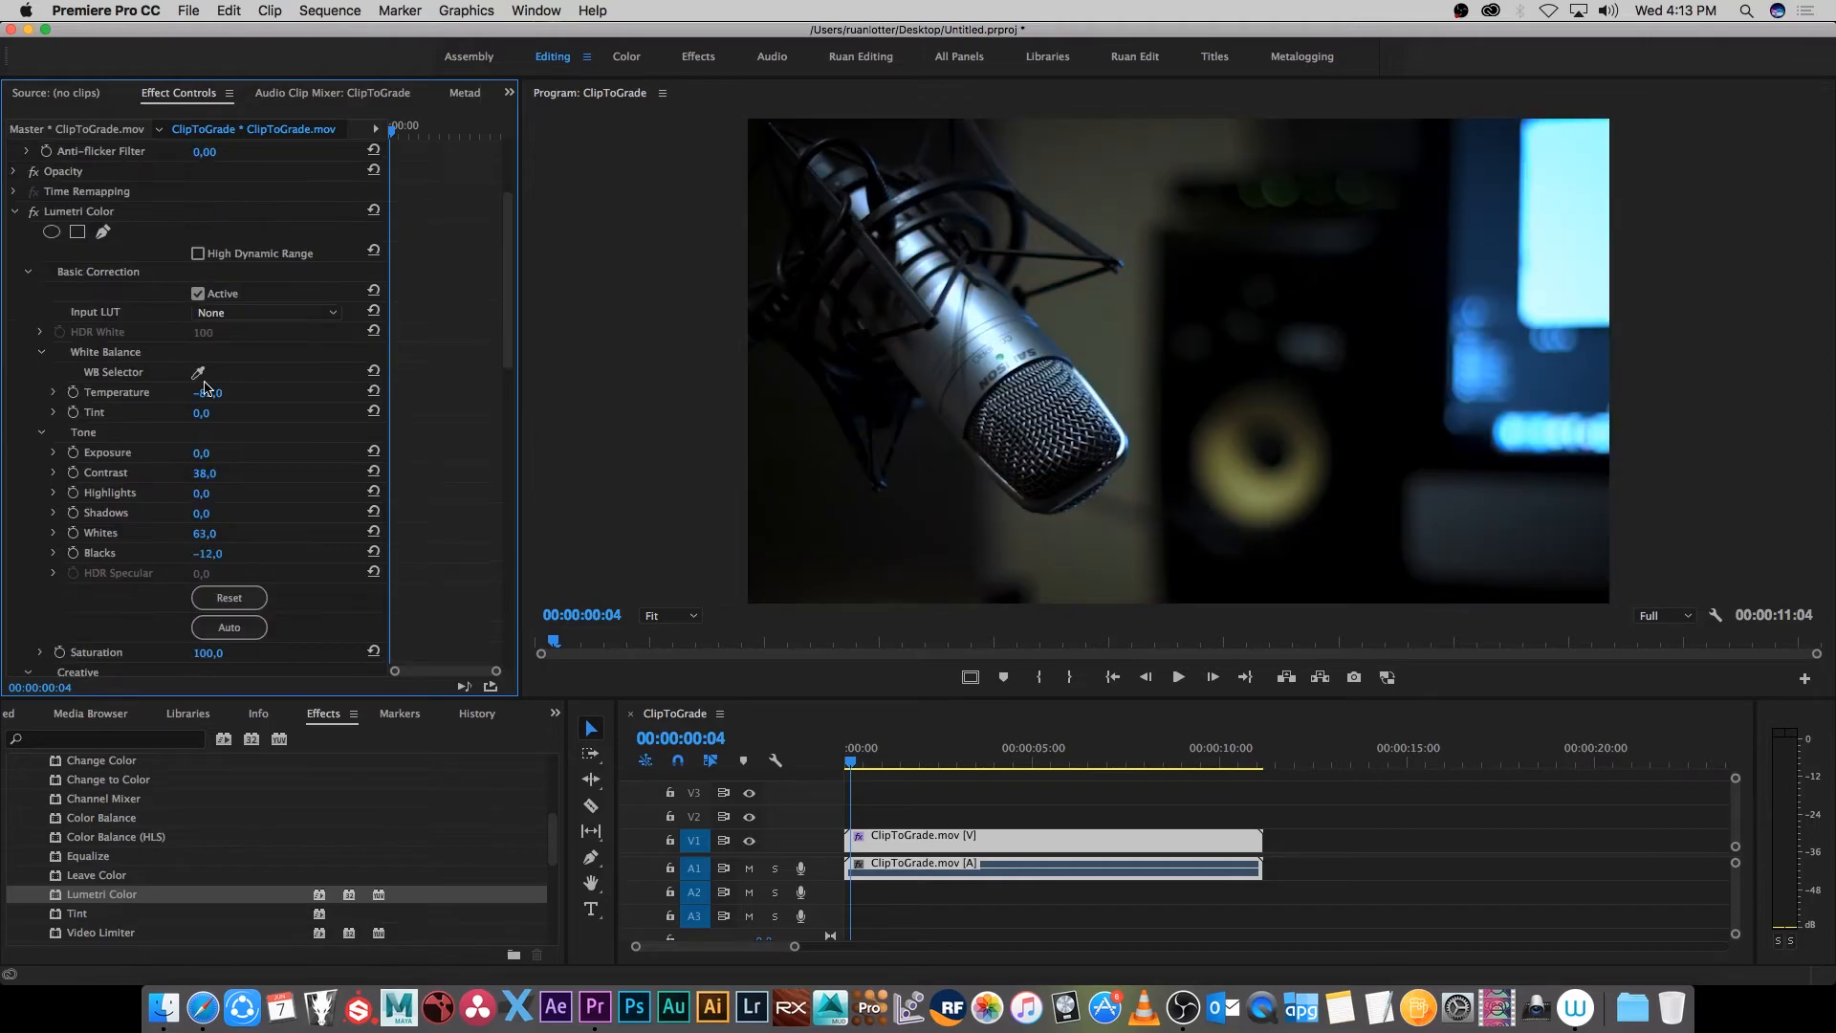